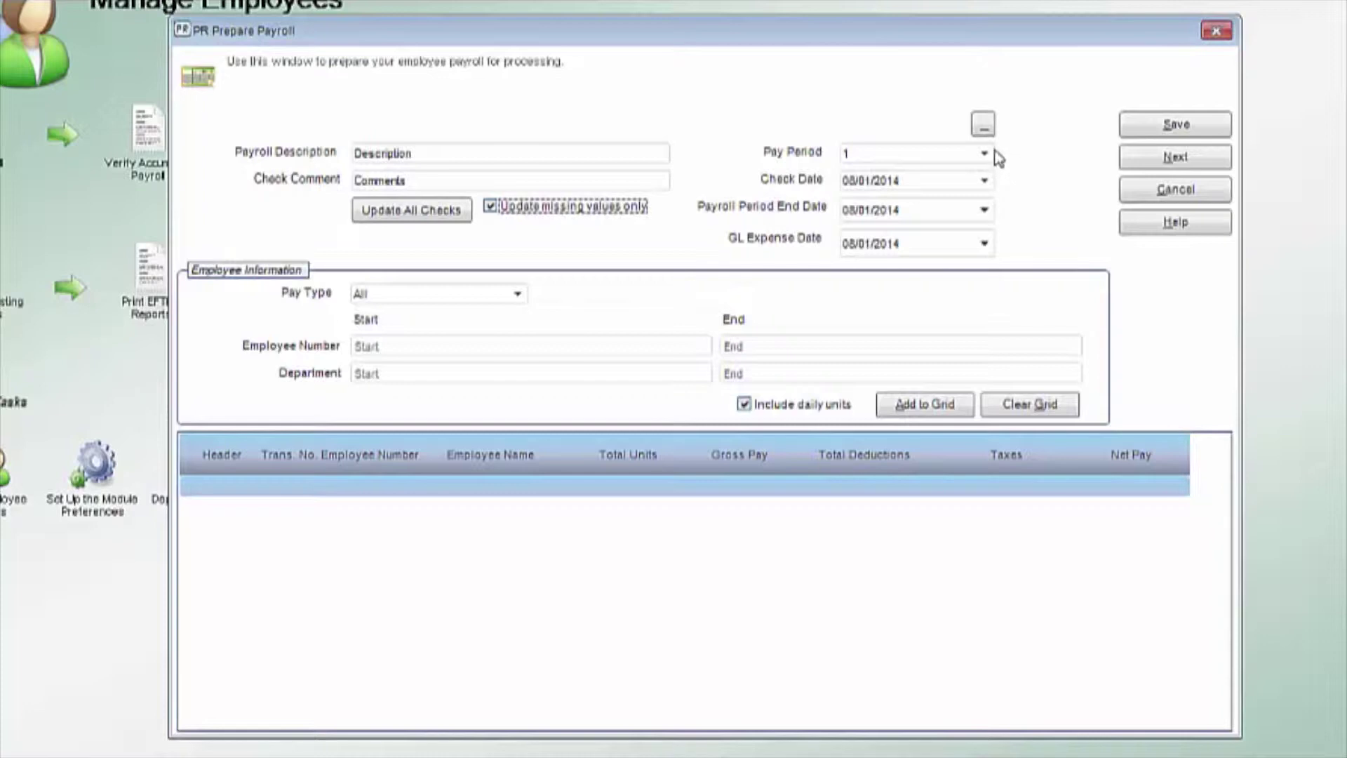
Collapse and restore the payroll header fields, and check which Pay Type options are available.
left_click(980, 130)
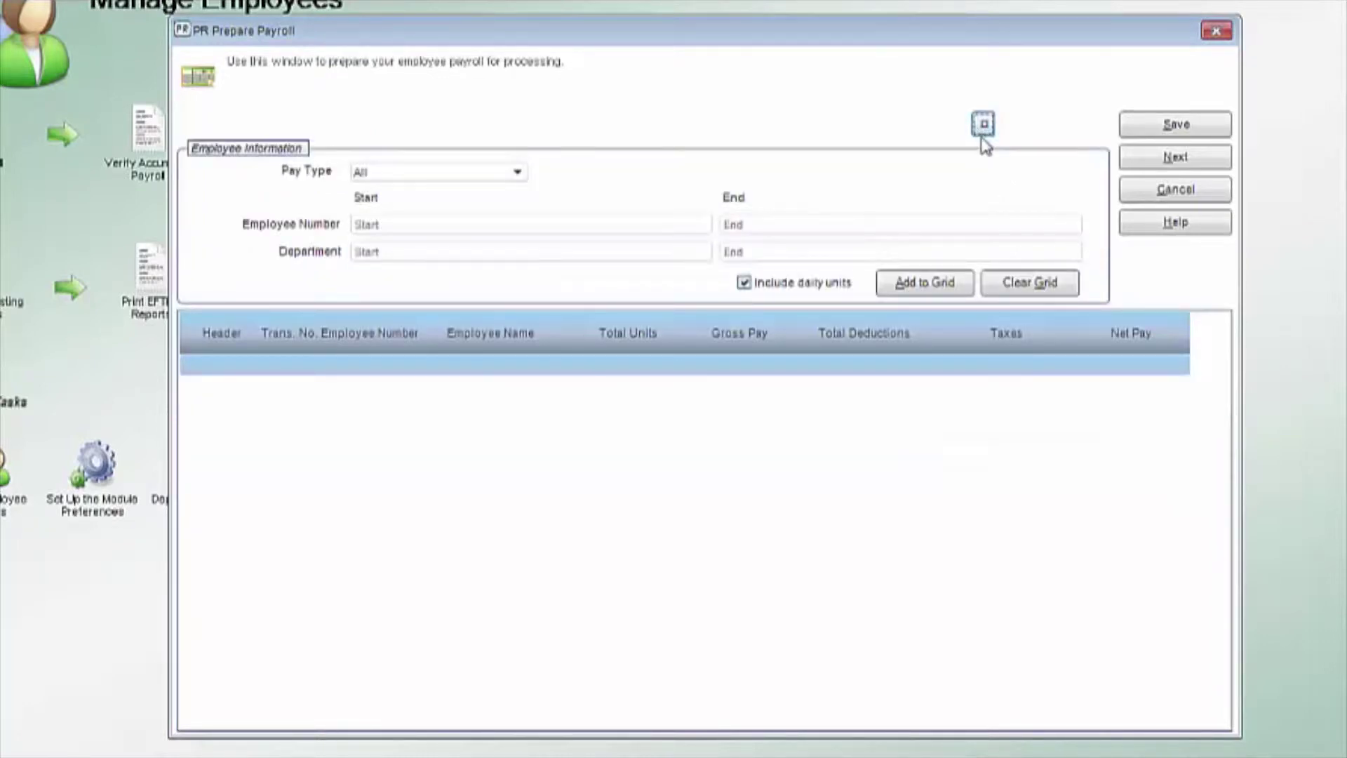
left_click(983, 125)
left_click(517, 294)
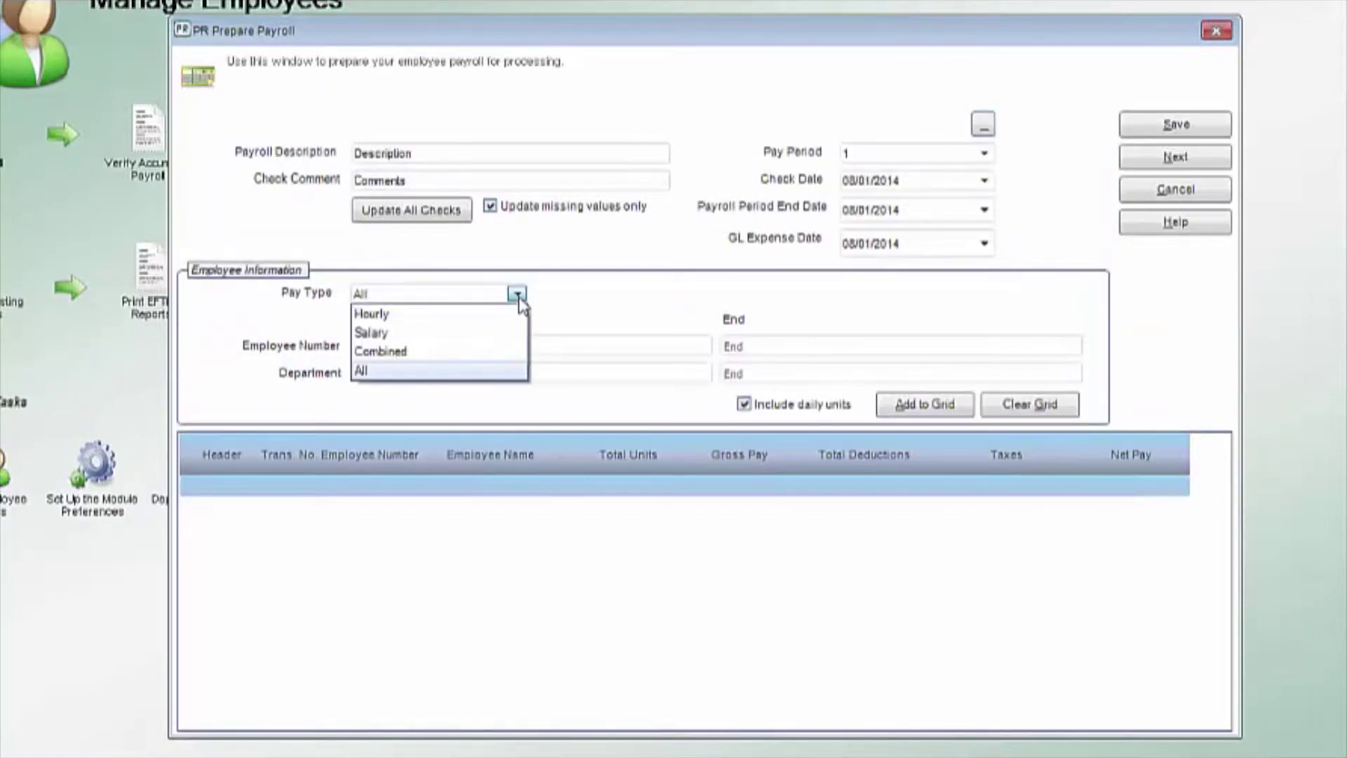
left_click(524, 303)
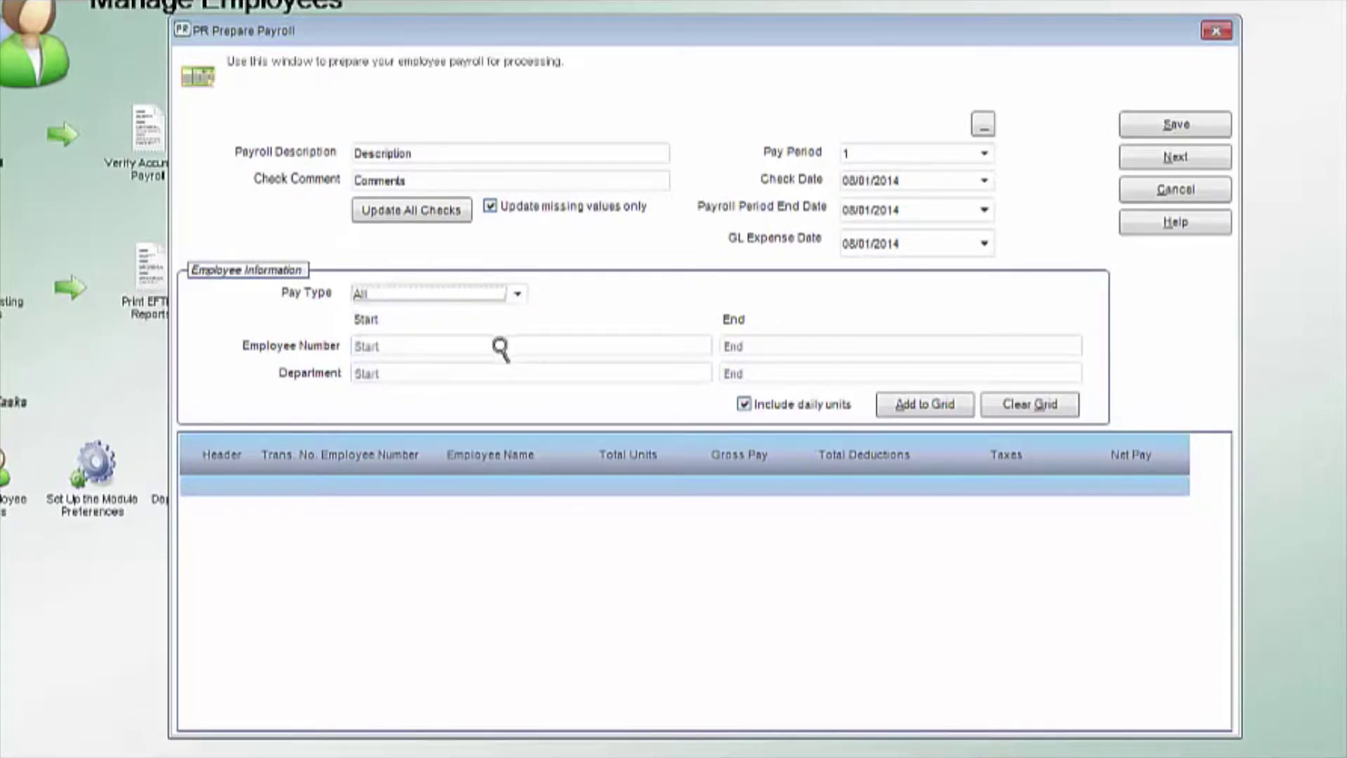
Set the Employee Number range from the first to the eighth employee, keep daily units included, and add their transactions to the grid.
left_click(499, 353)
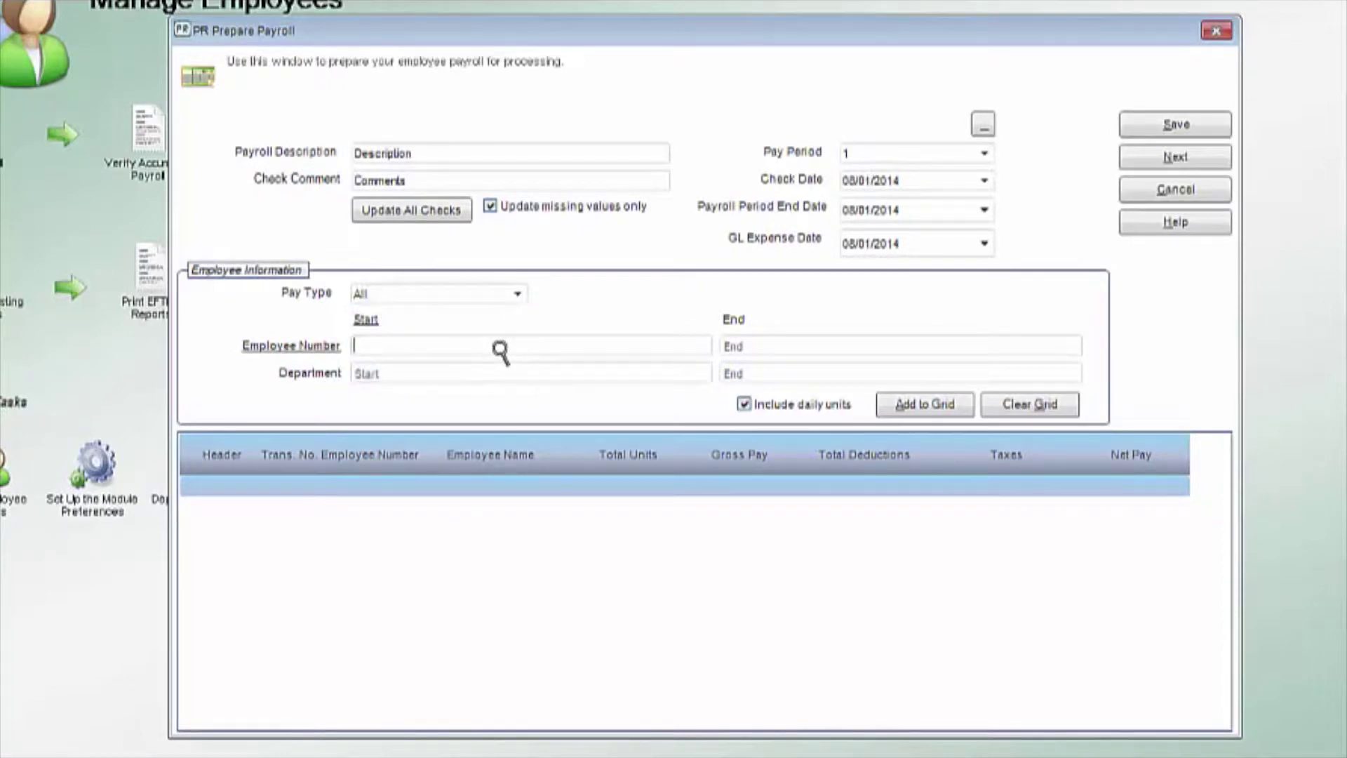
double_click(499, 353)
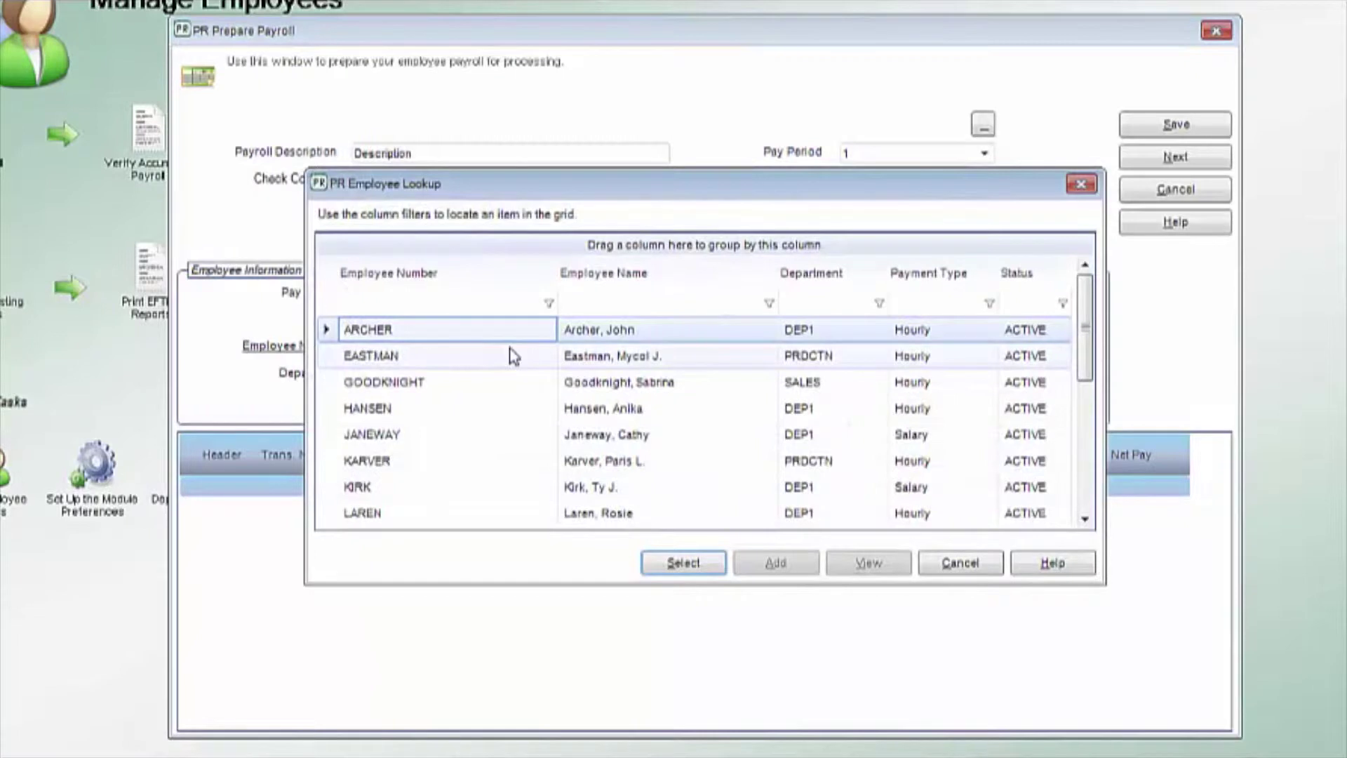
double_click(451, 331)
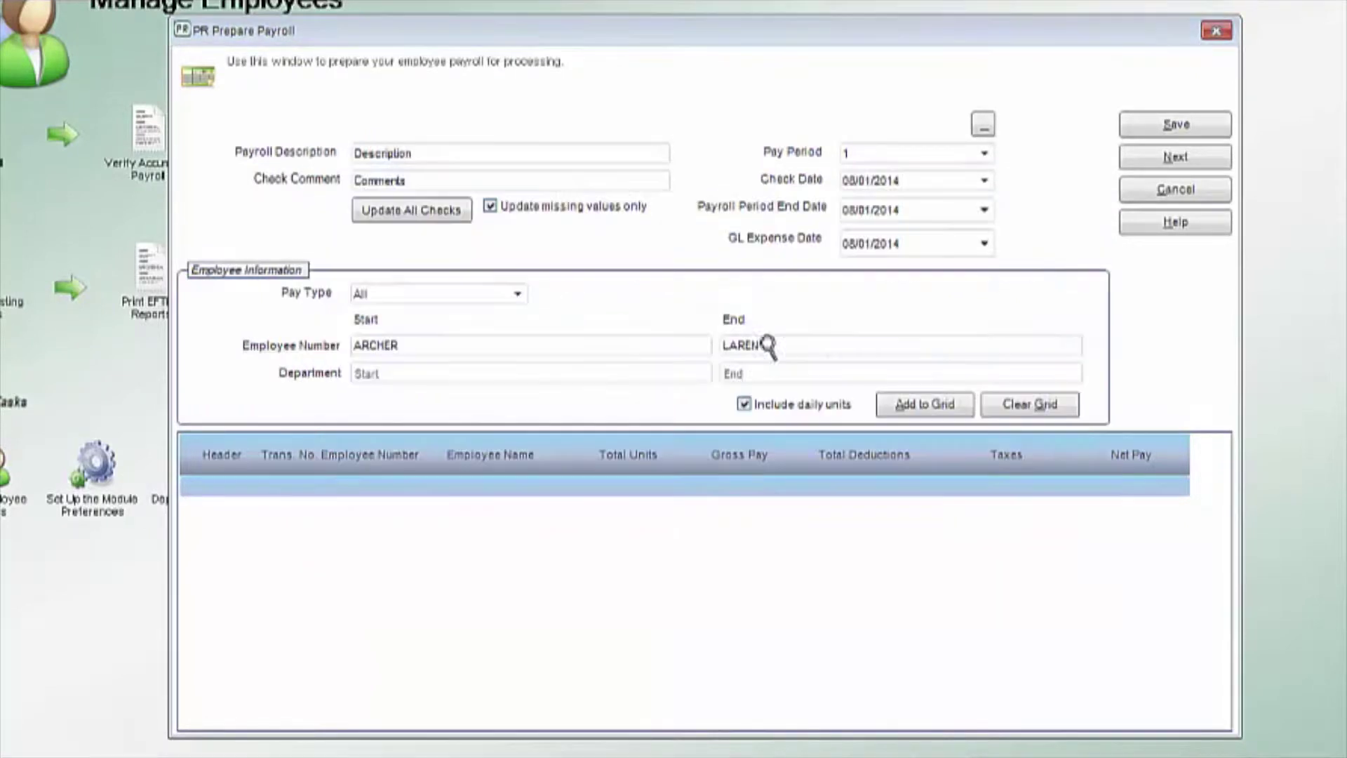
left_click(745, 406)
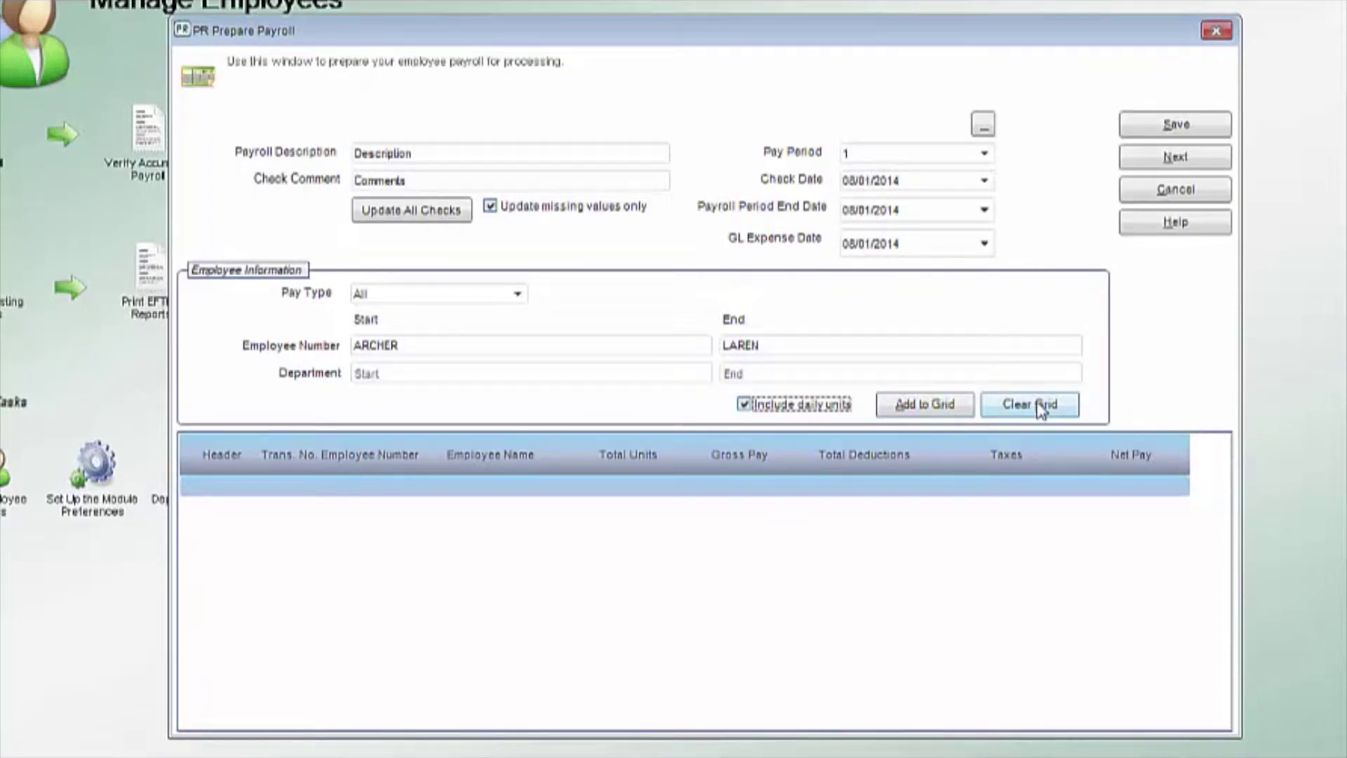
left_click(926, 414)
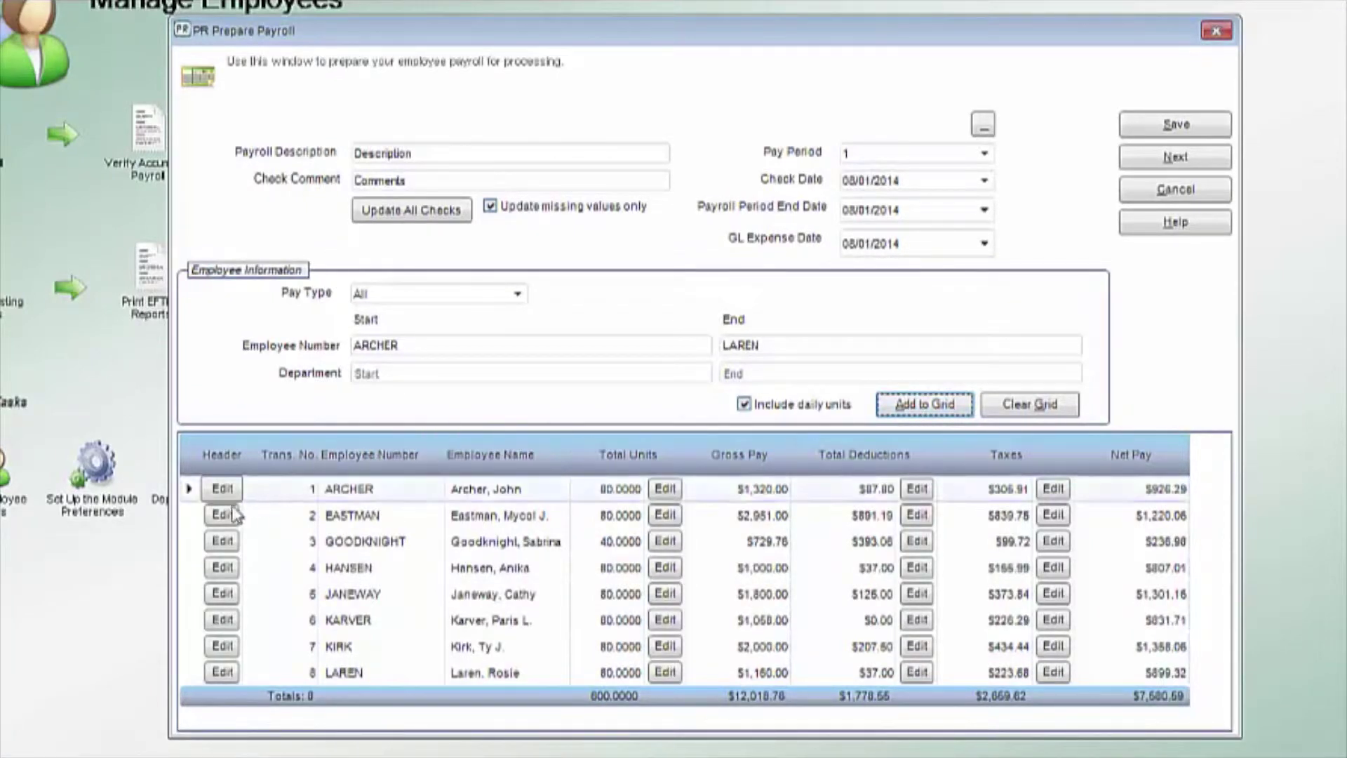
Check the row options and the header information of transaction 1 without changing anything.
right_click(193, 494)
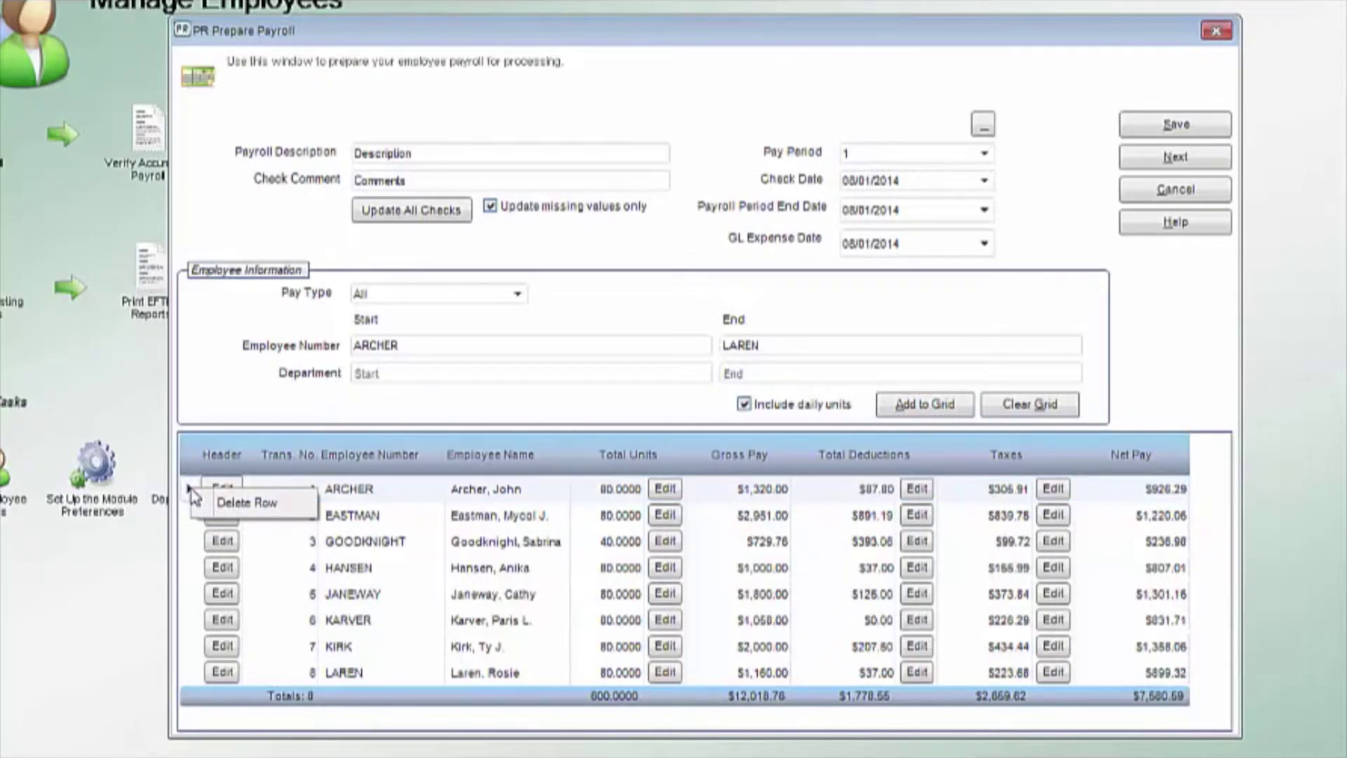
key("Escape")
left_click(232, 491)
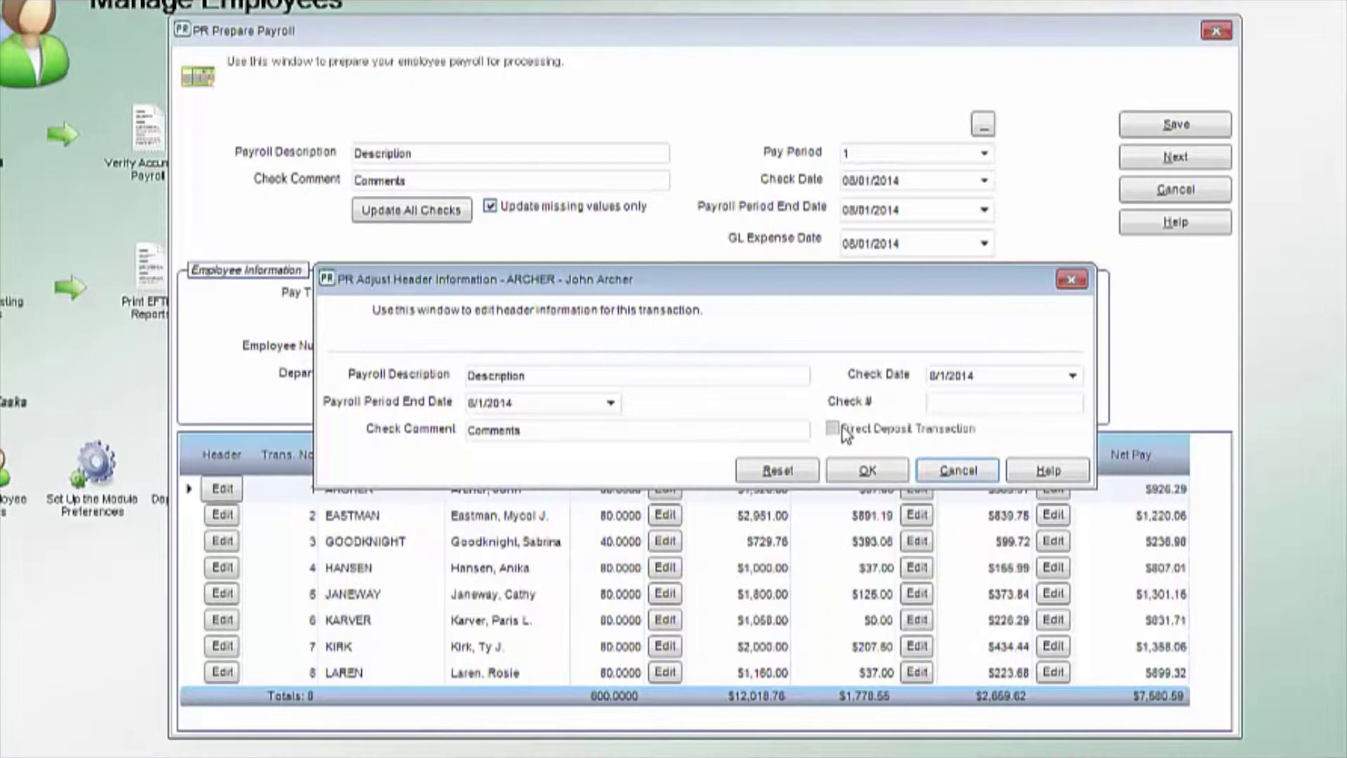
left_click(947, 473)
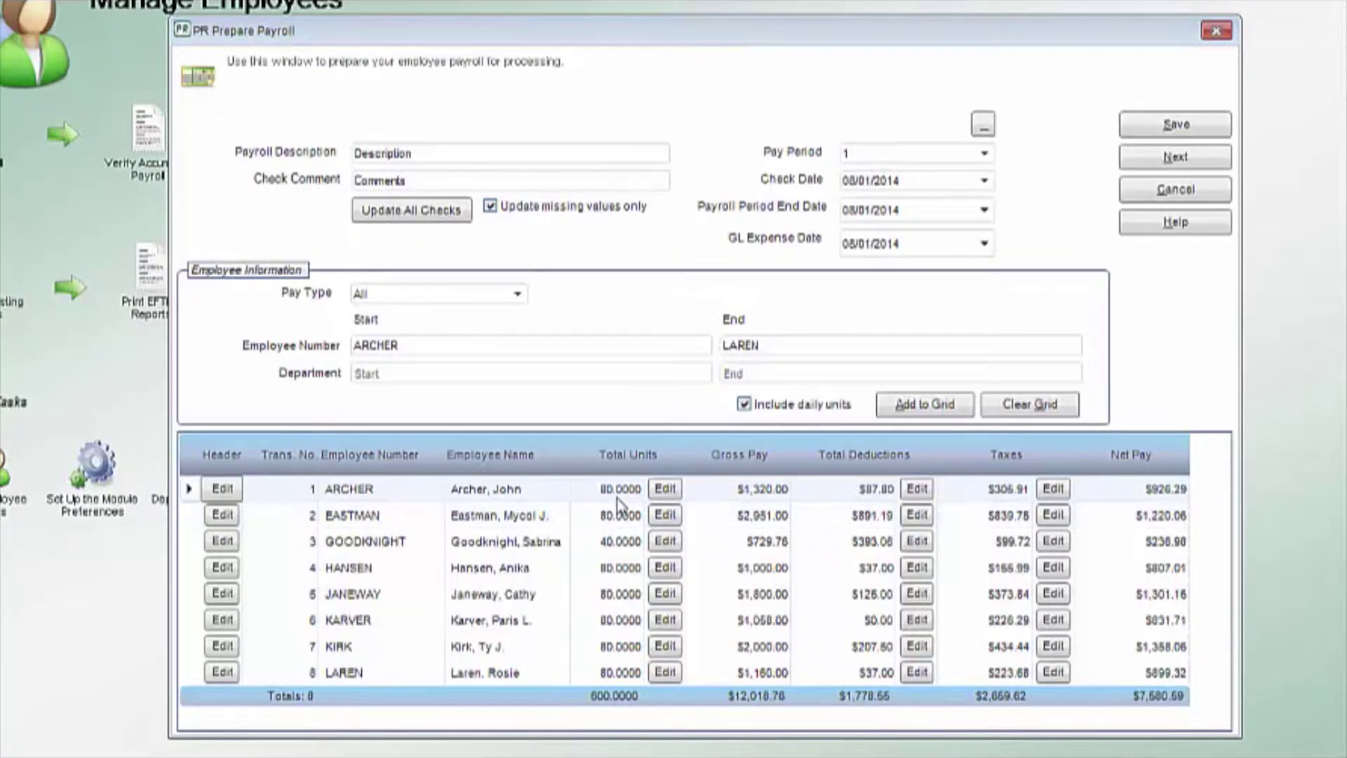
Try entering 10 Other Time 1 Units for transaction 1.
left_click(666, 489)
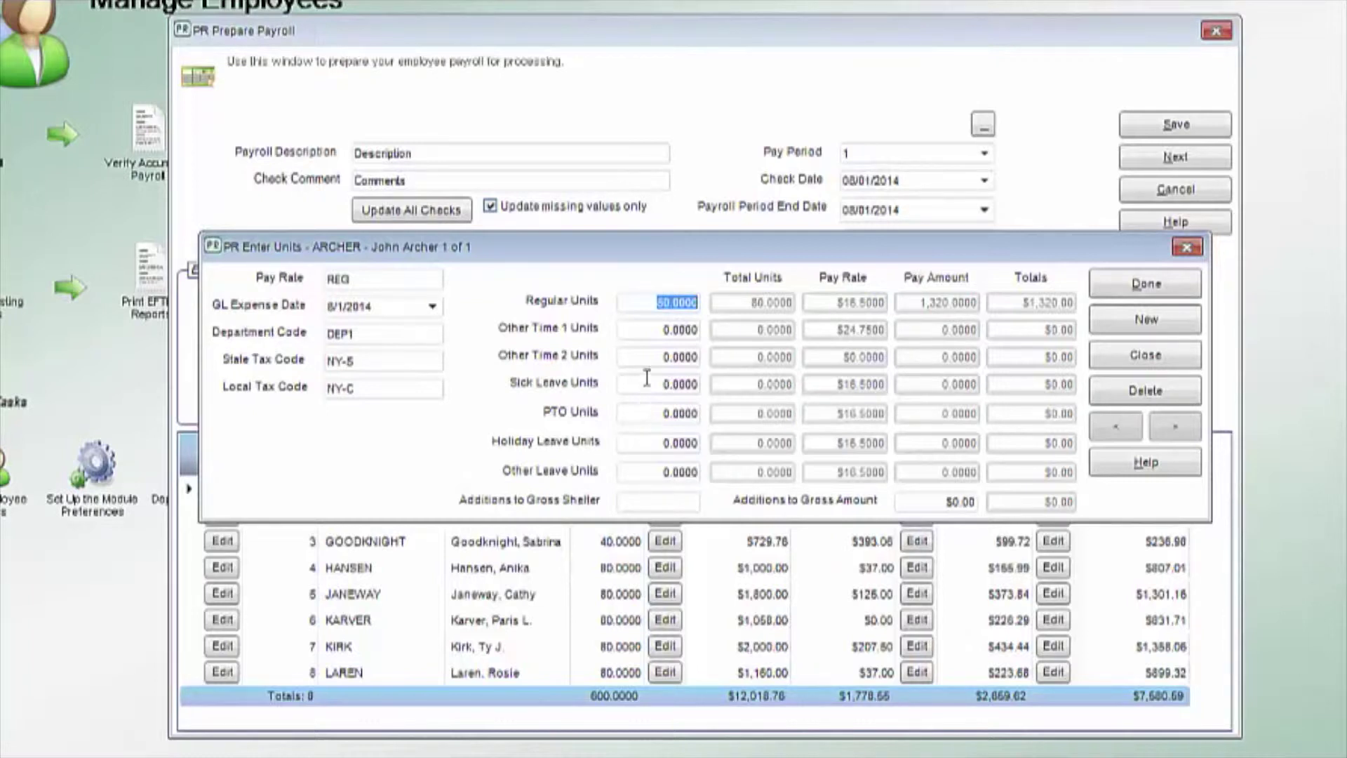
left_click(659, 328)
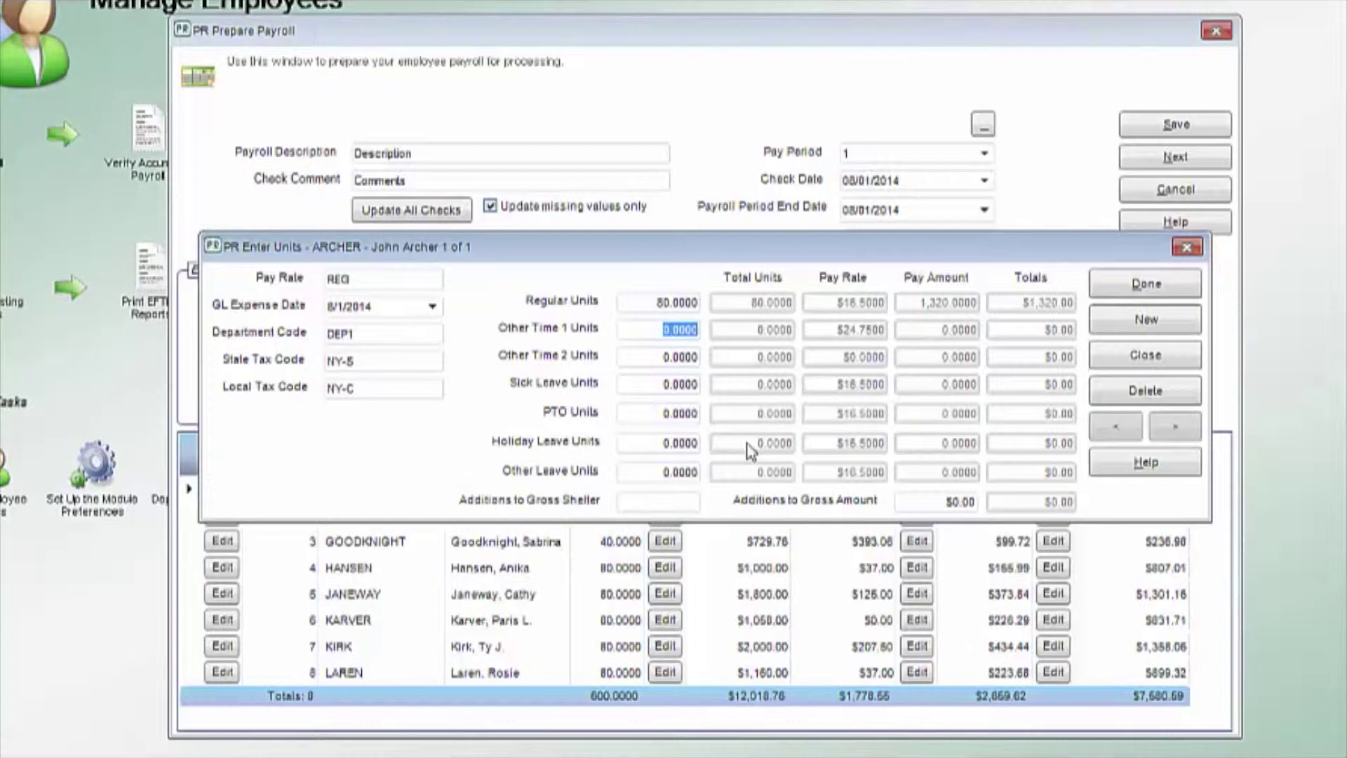
type("10")
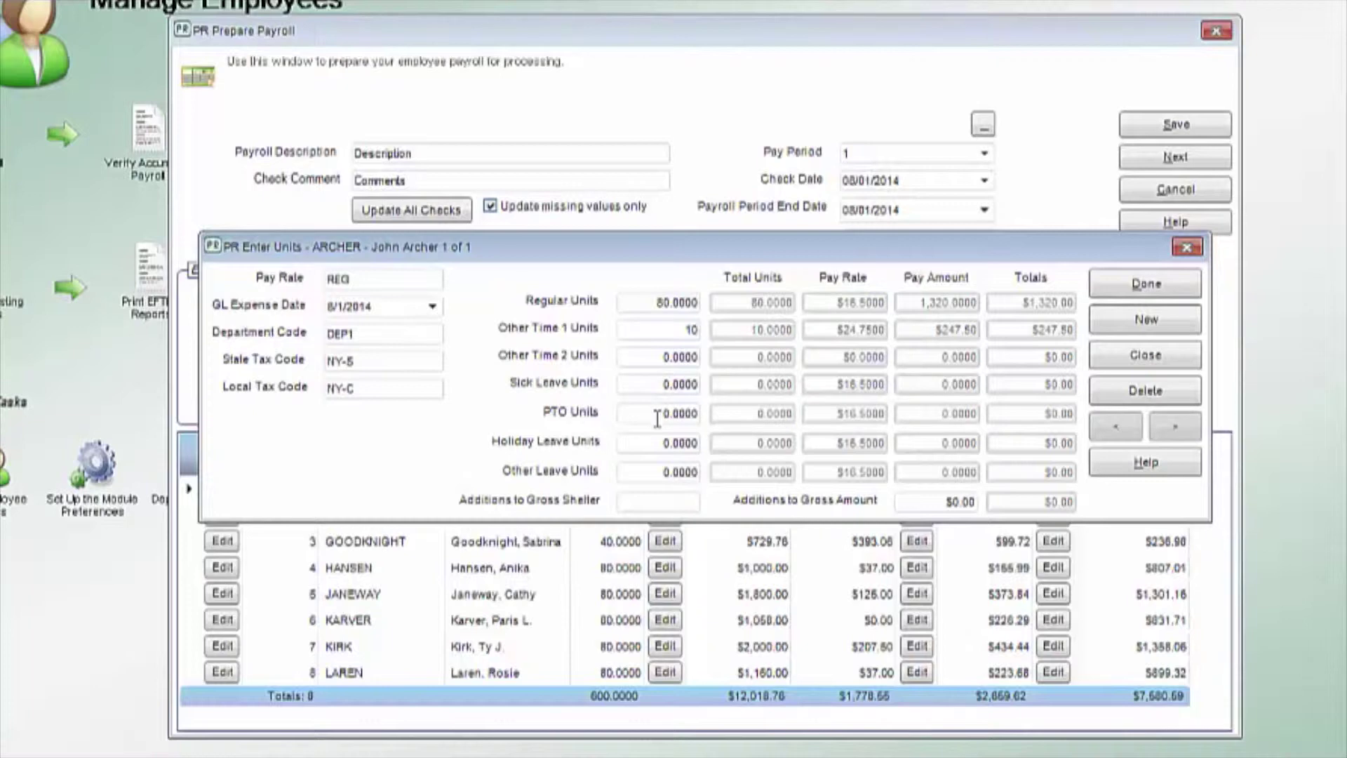
left_click(1113, 360)
left_click(781, 466)
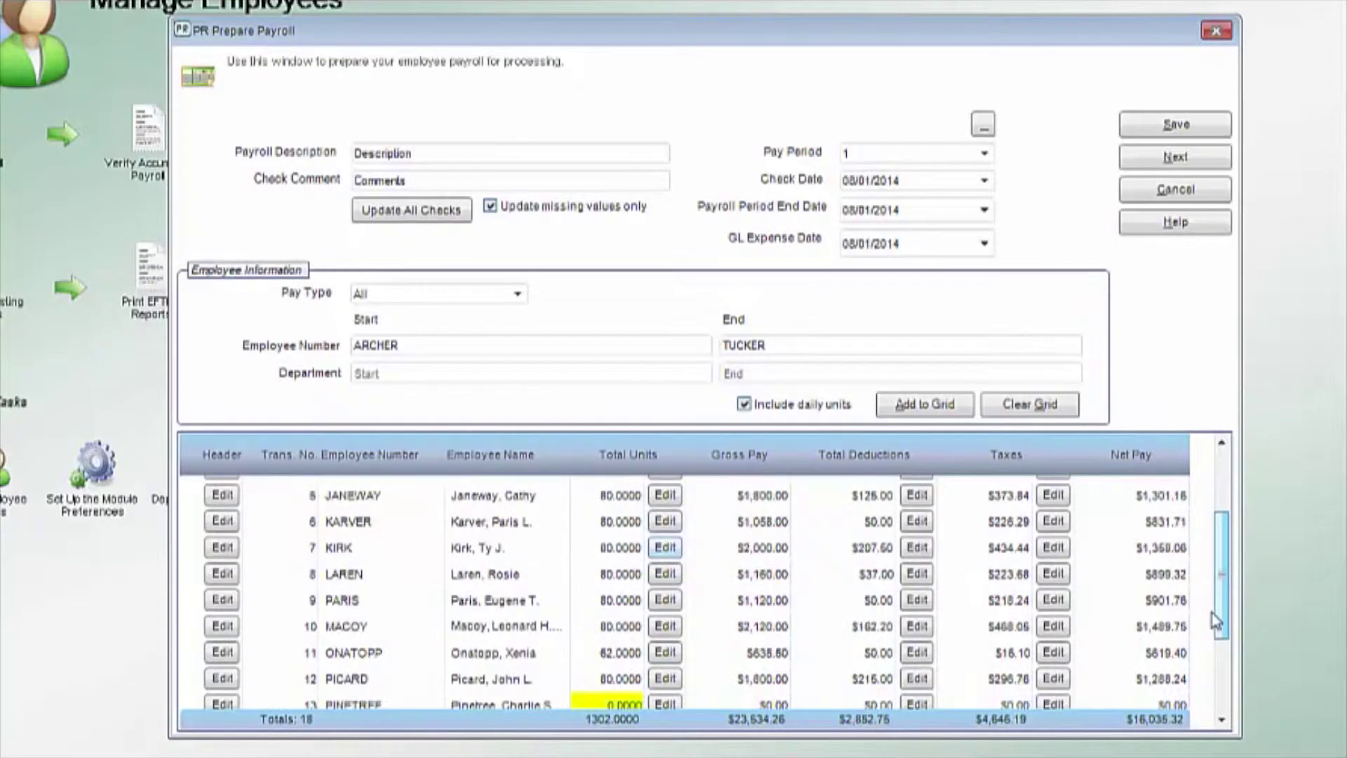
Review the benefit and deduction amounts of transaction 12 and the codes that can be added to it.
scroll(1210, 654, "down", 3)
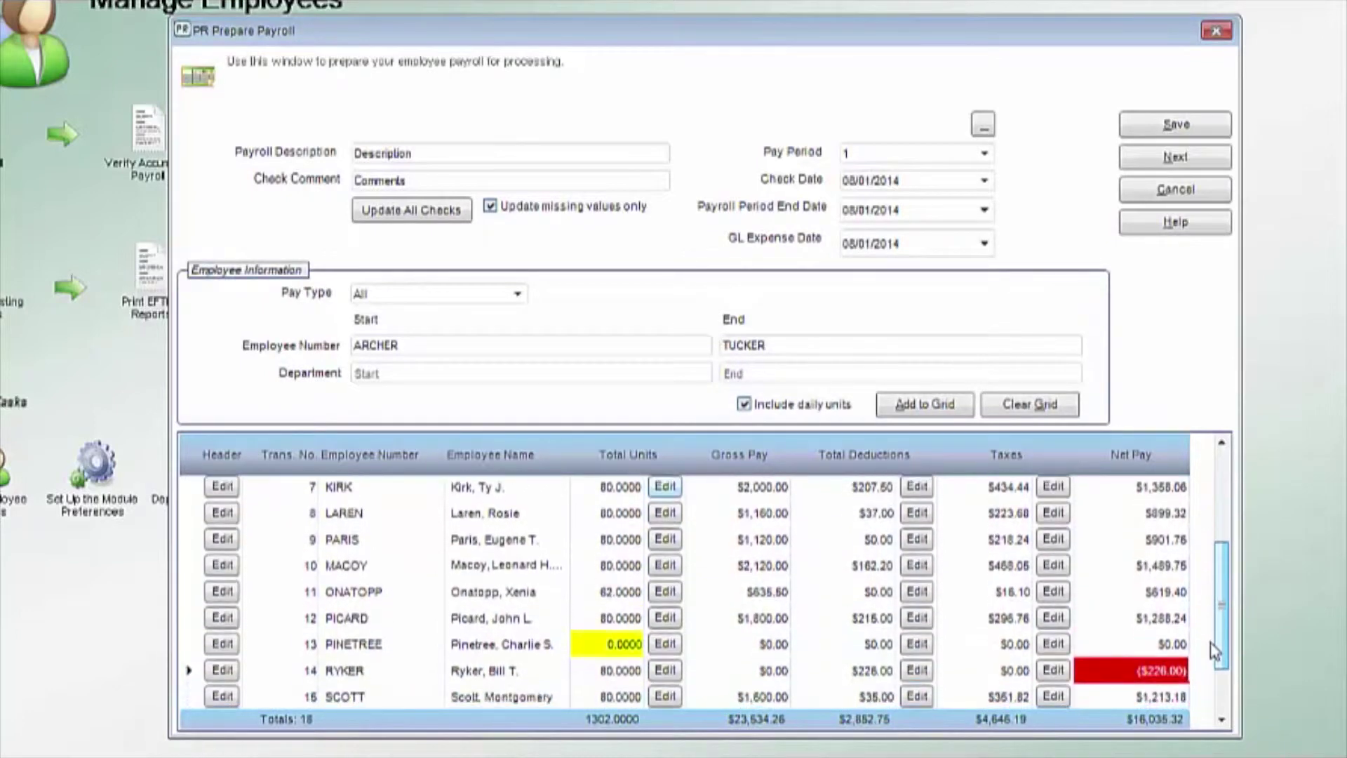
scroll(1209, 658, "down", 1)
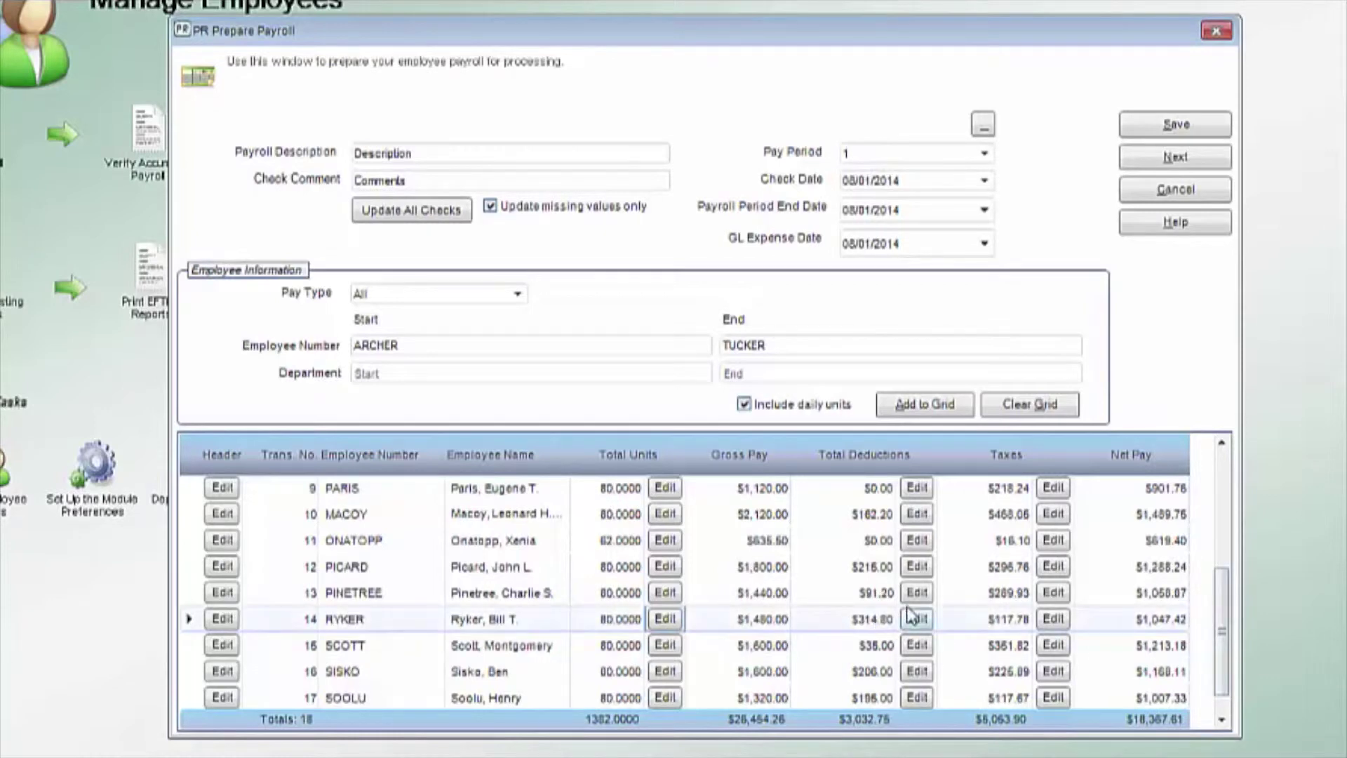
left_click(916, 567)
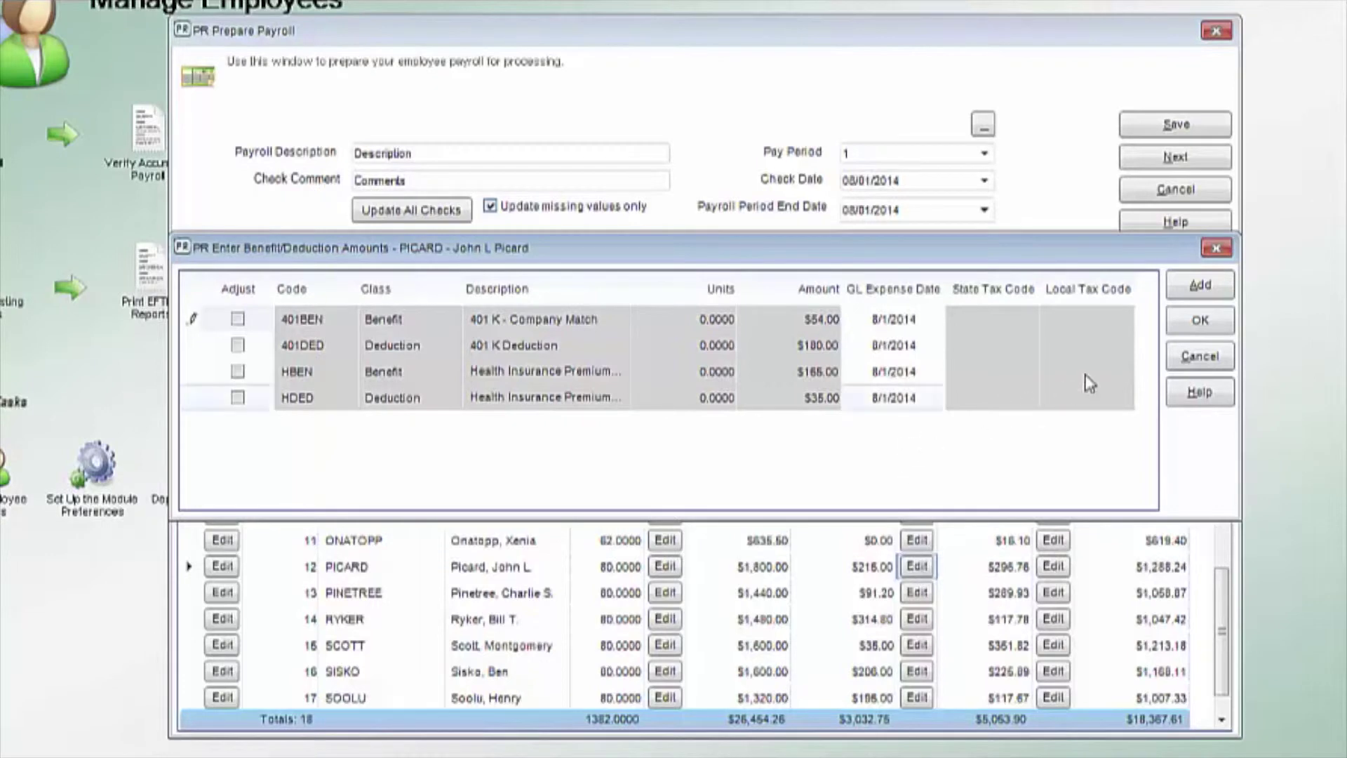
left_click(1200, 286)
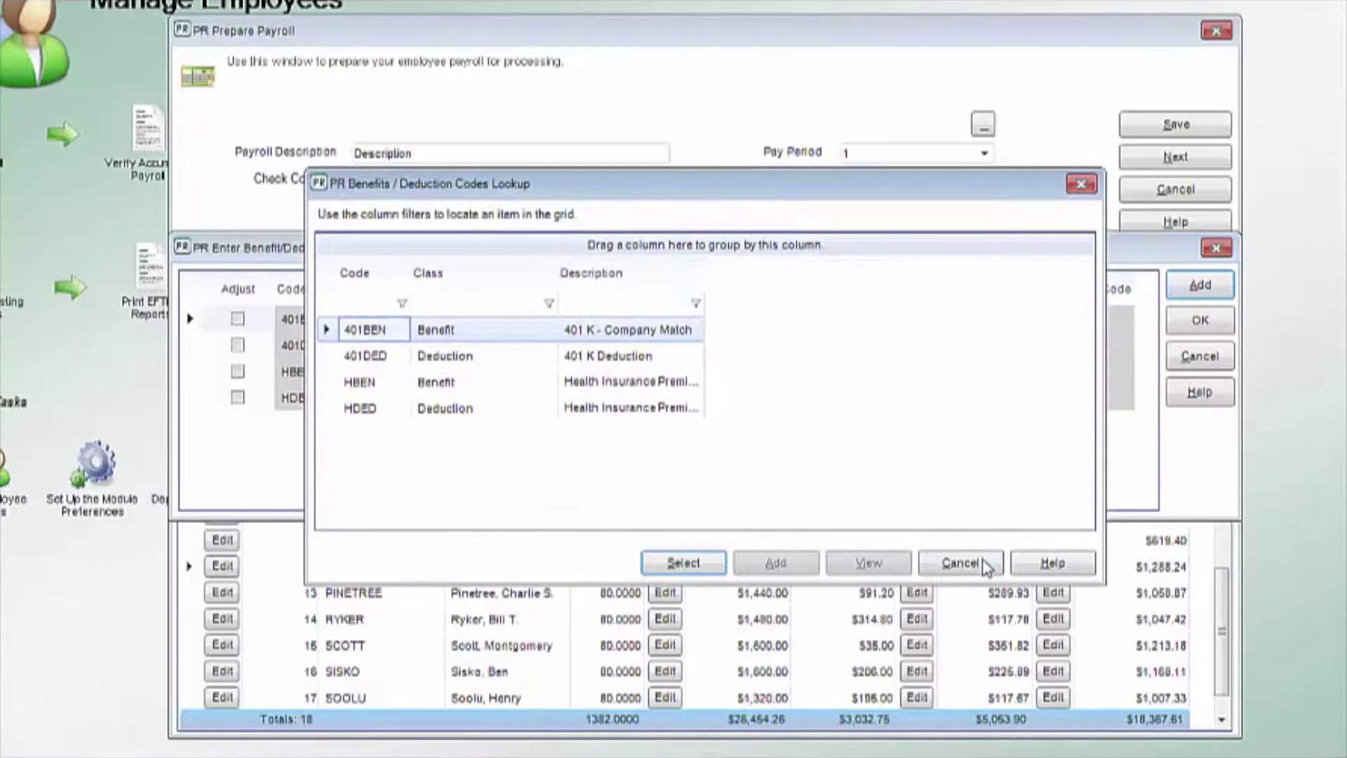
left_click(960, 563)
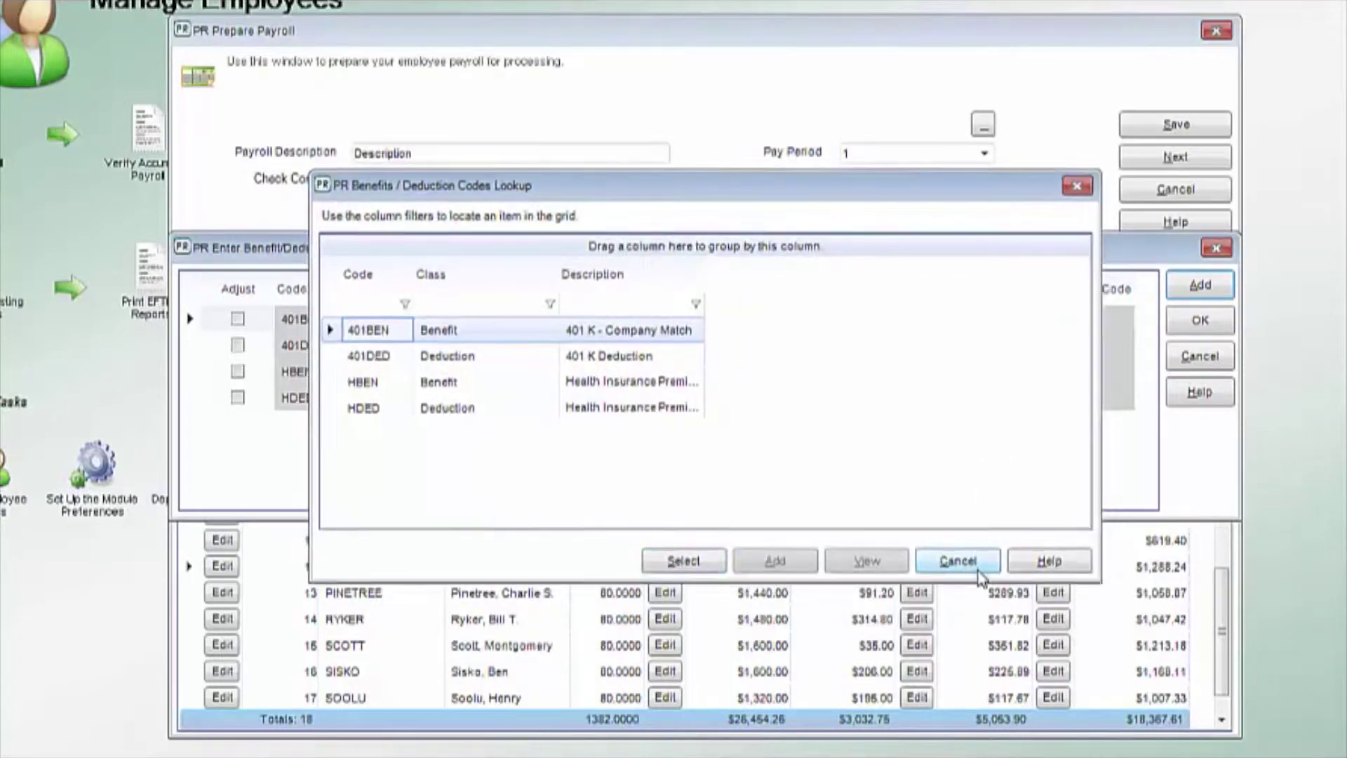
left_click(1200, 320)
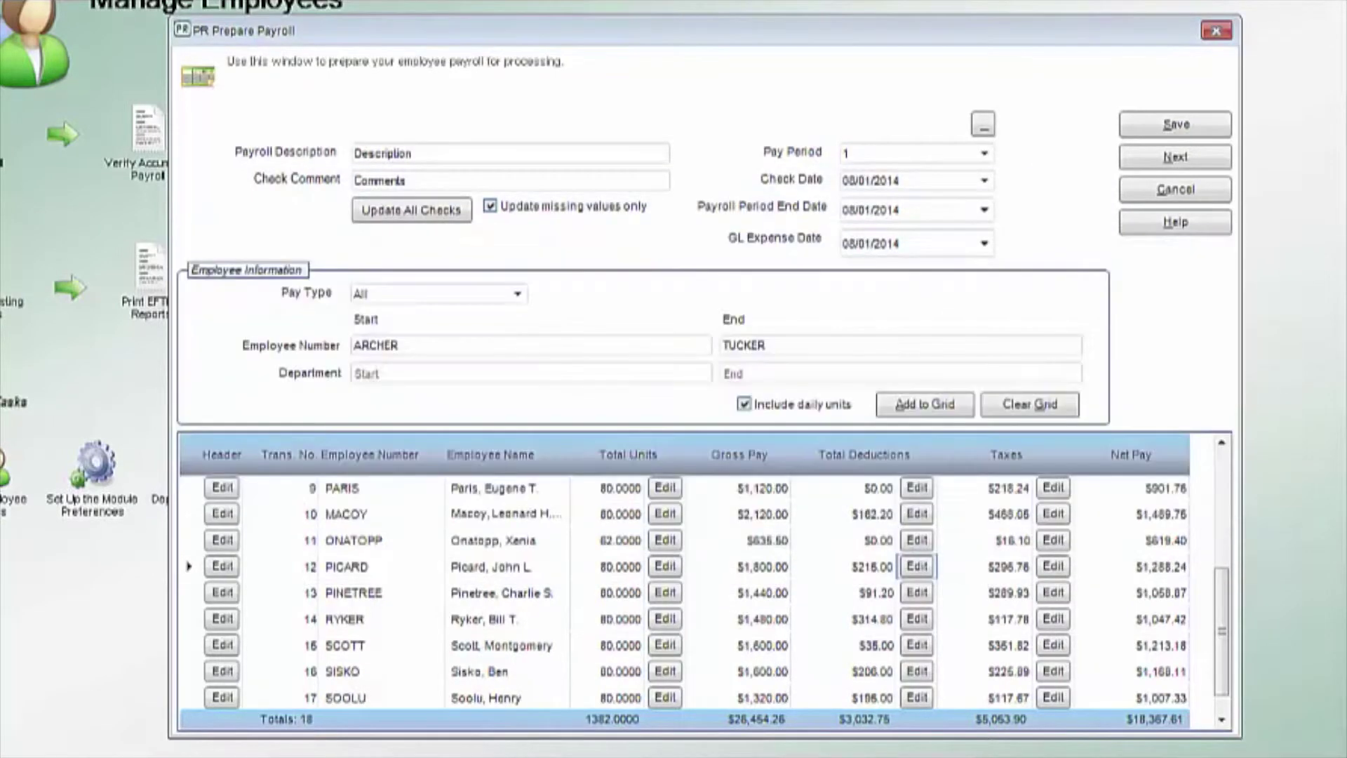
Mark the federal tax line of transaction 12 for adjustment and accept the tax settings.
left_click(1055, 568)
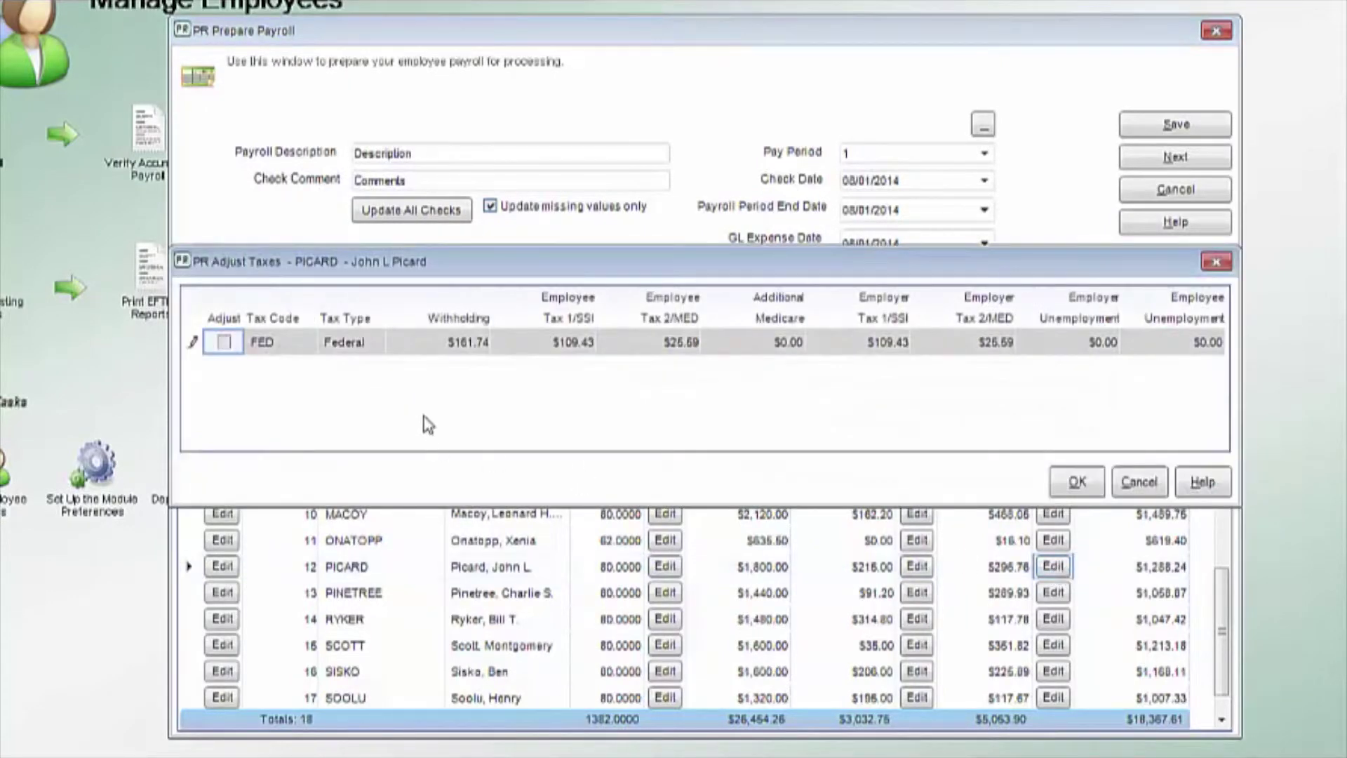
left_click(225, 344)
left_click(1081, 496)
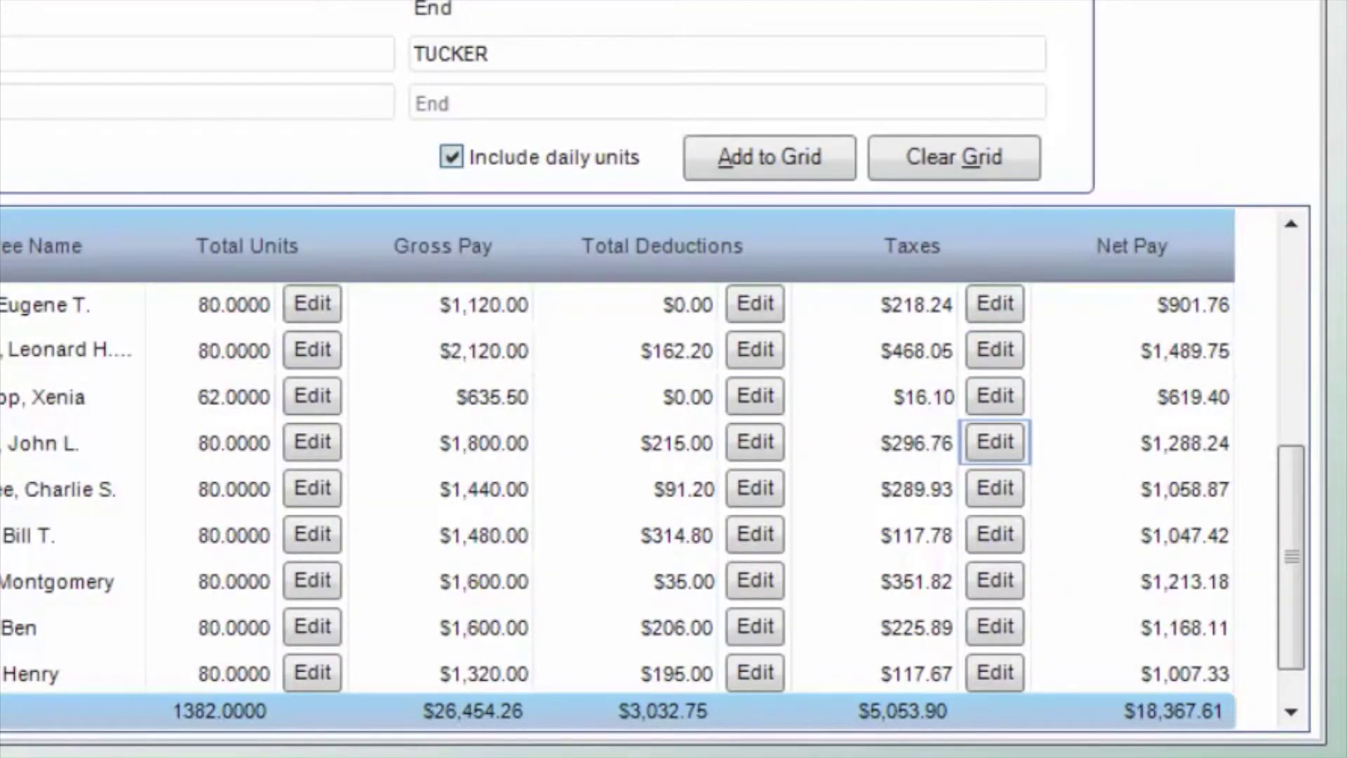
Finish preparing the payroll and advance past the Transaction Edit Report to payroll check printing.
scroll(617, 485, "down", 1)
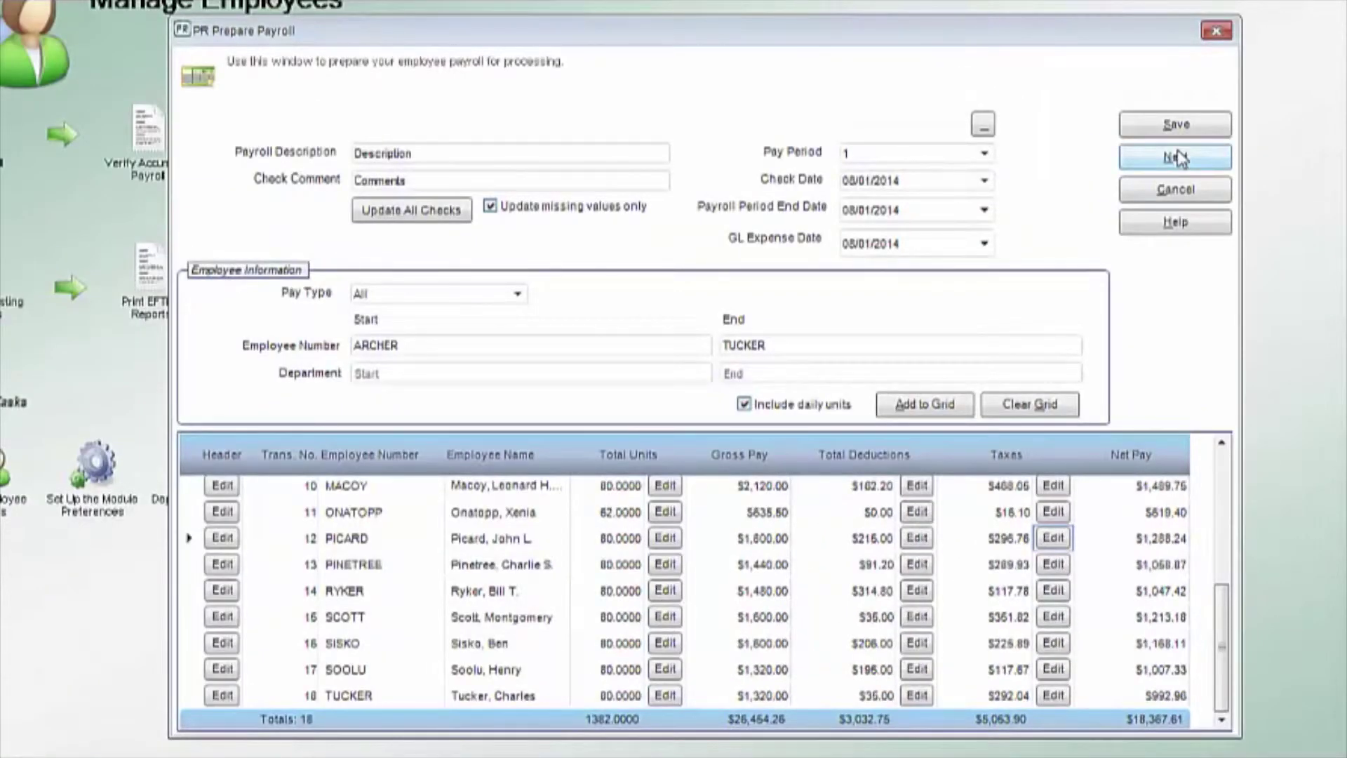
left_click(1179, 158)
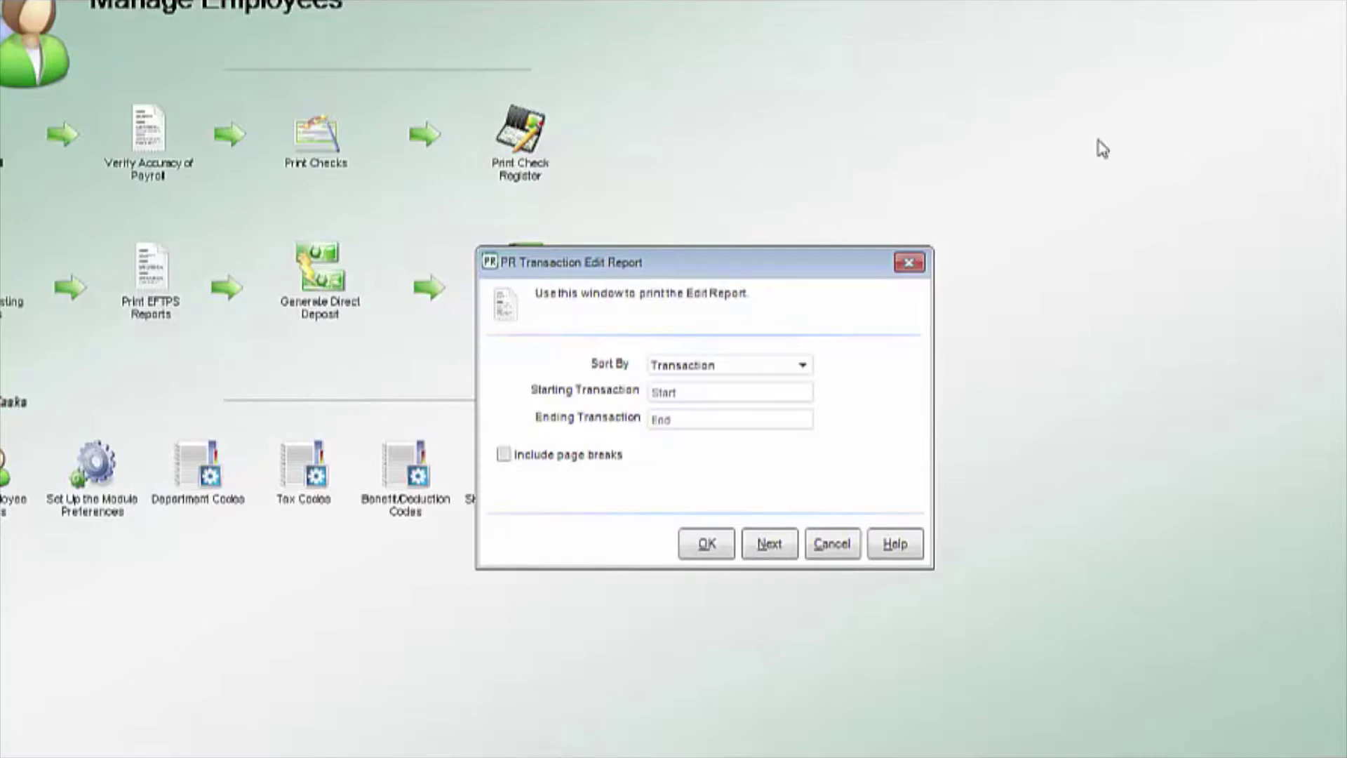
left_click(765, 546)
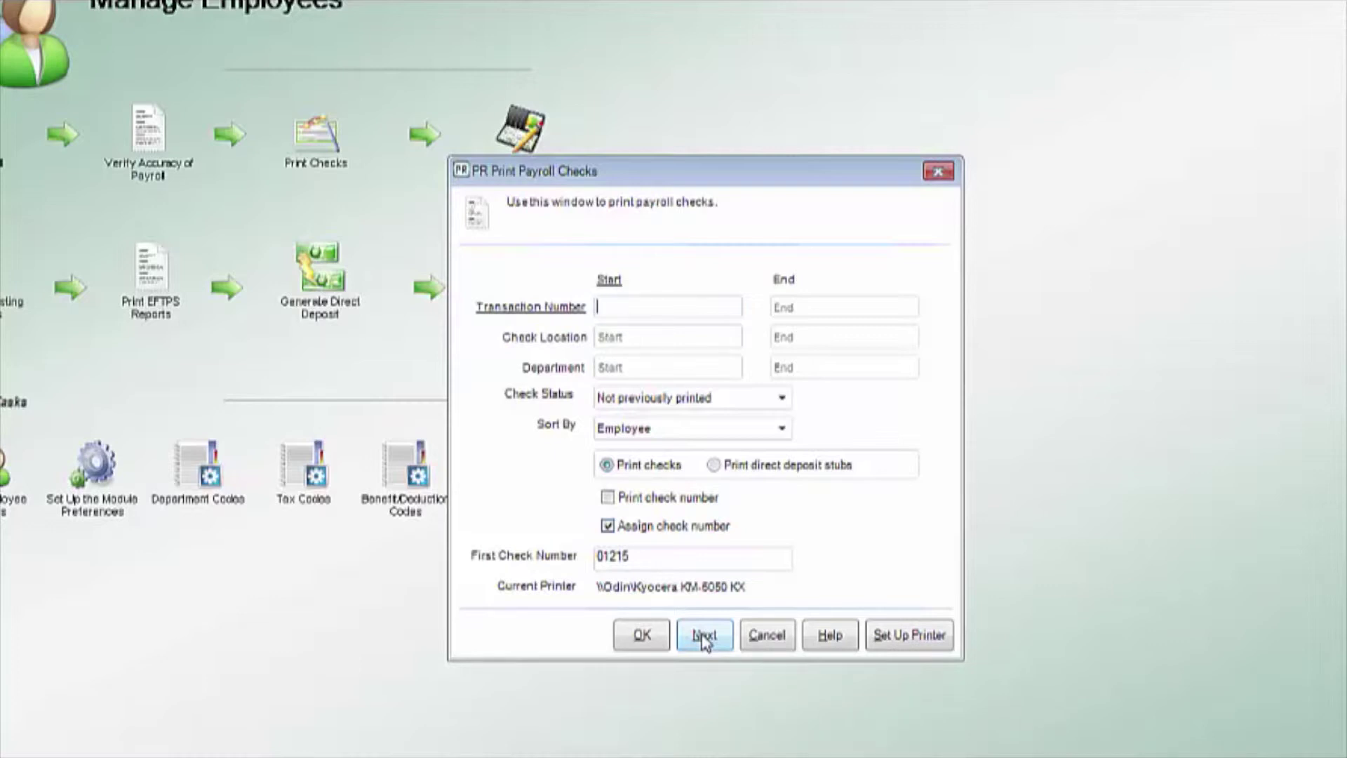
Check the direct deposit stub and Check Status options, keeping Print checks and Not previously printed selected.
left_click(715, 466)
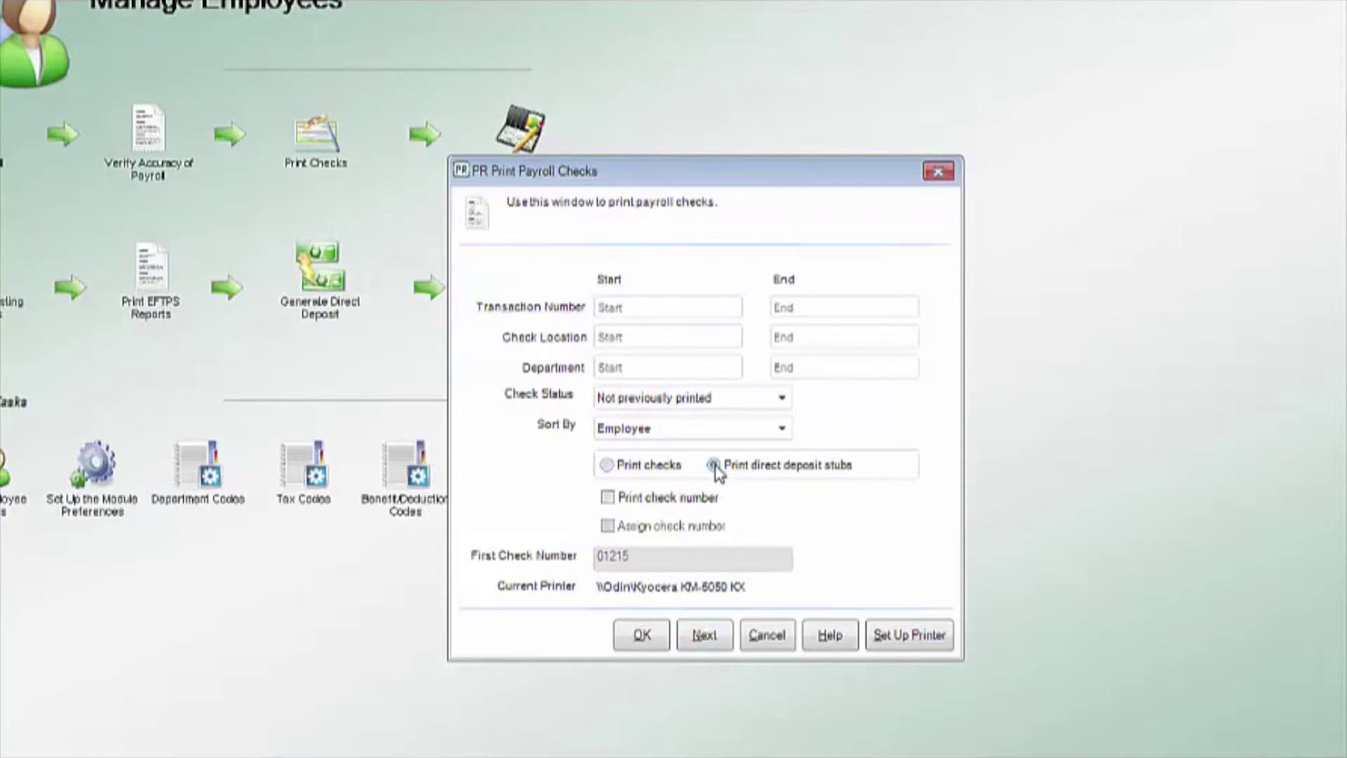
left_click(607, 466)
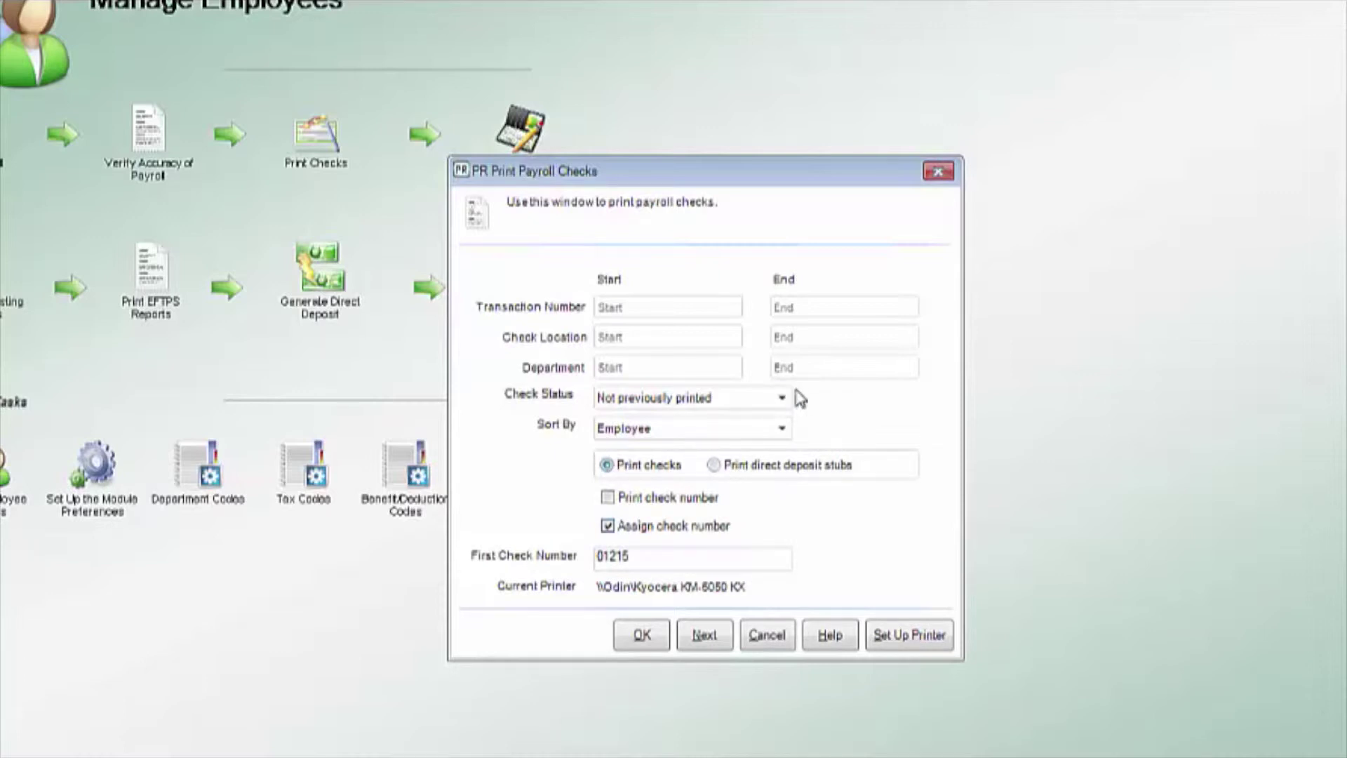
left_click(782, 398)
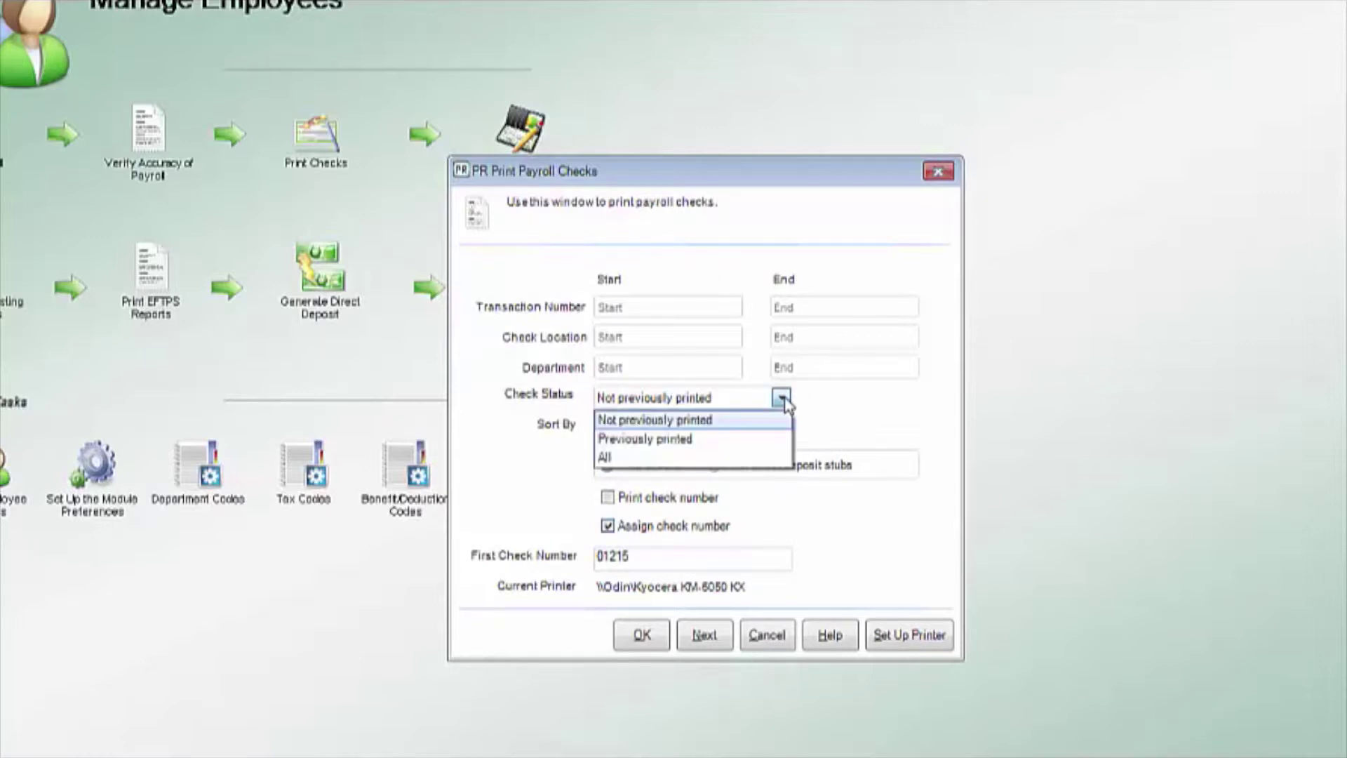
left_click(782, 398)
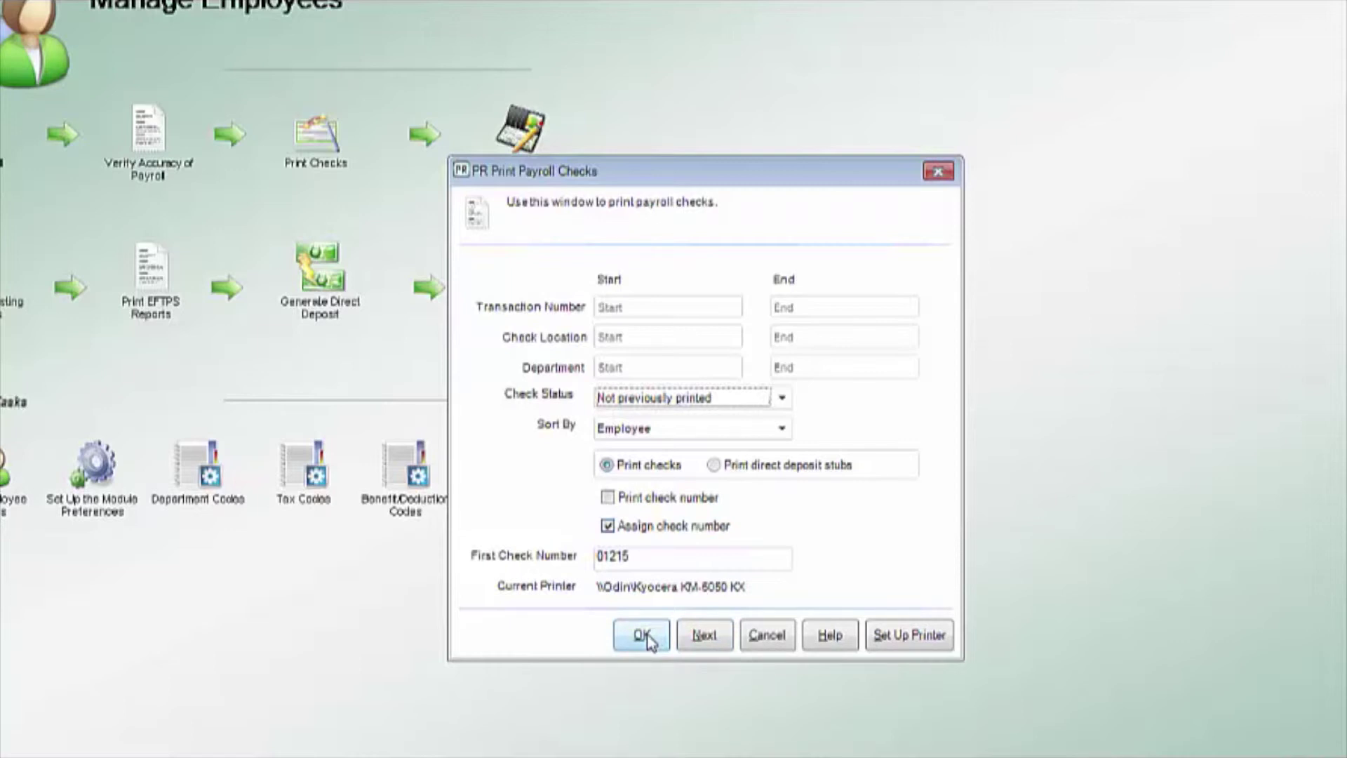
Advance to the check register, output the Detailed report for 08/01/2014 to the screen, read through it and close it.
left_click(705, 636)
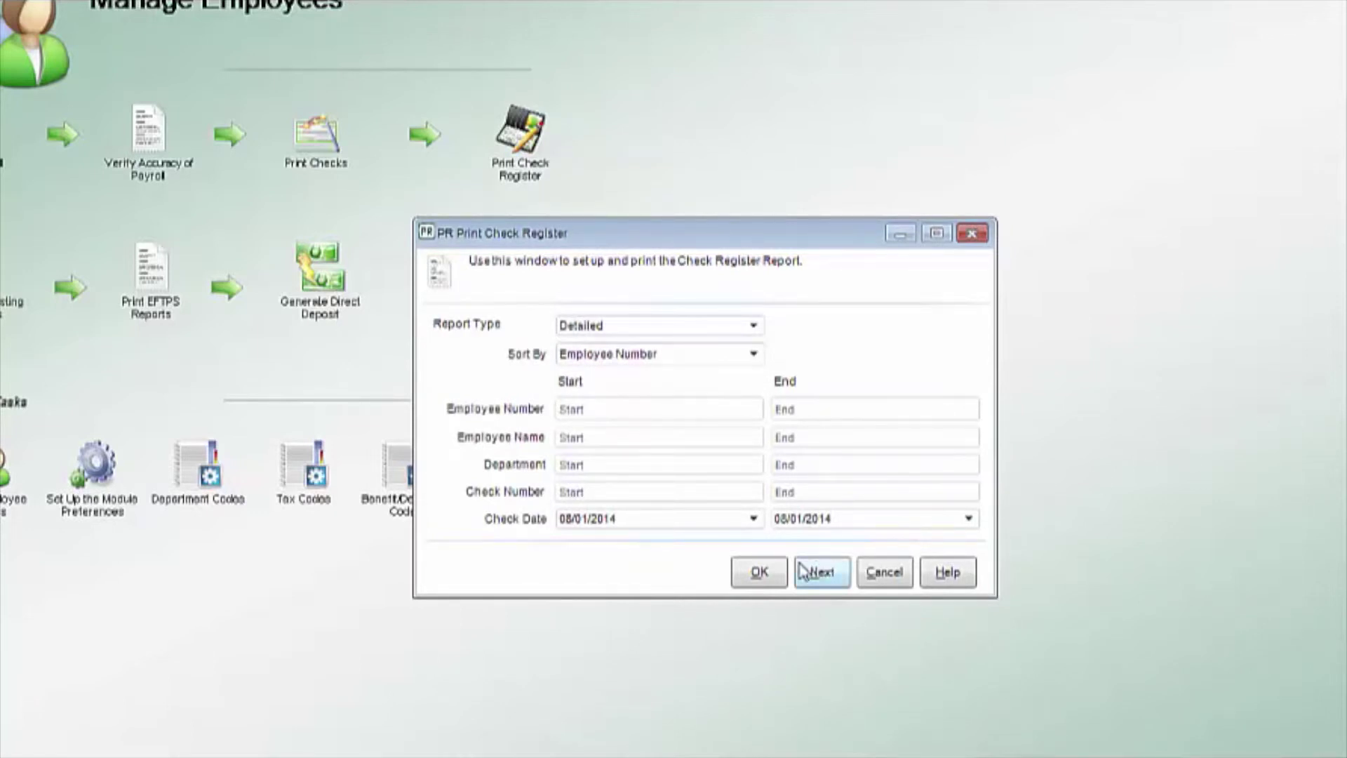
left_click(774, 574)
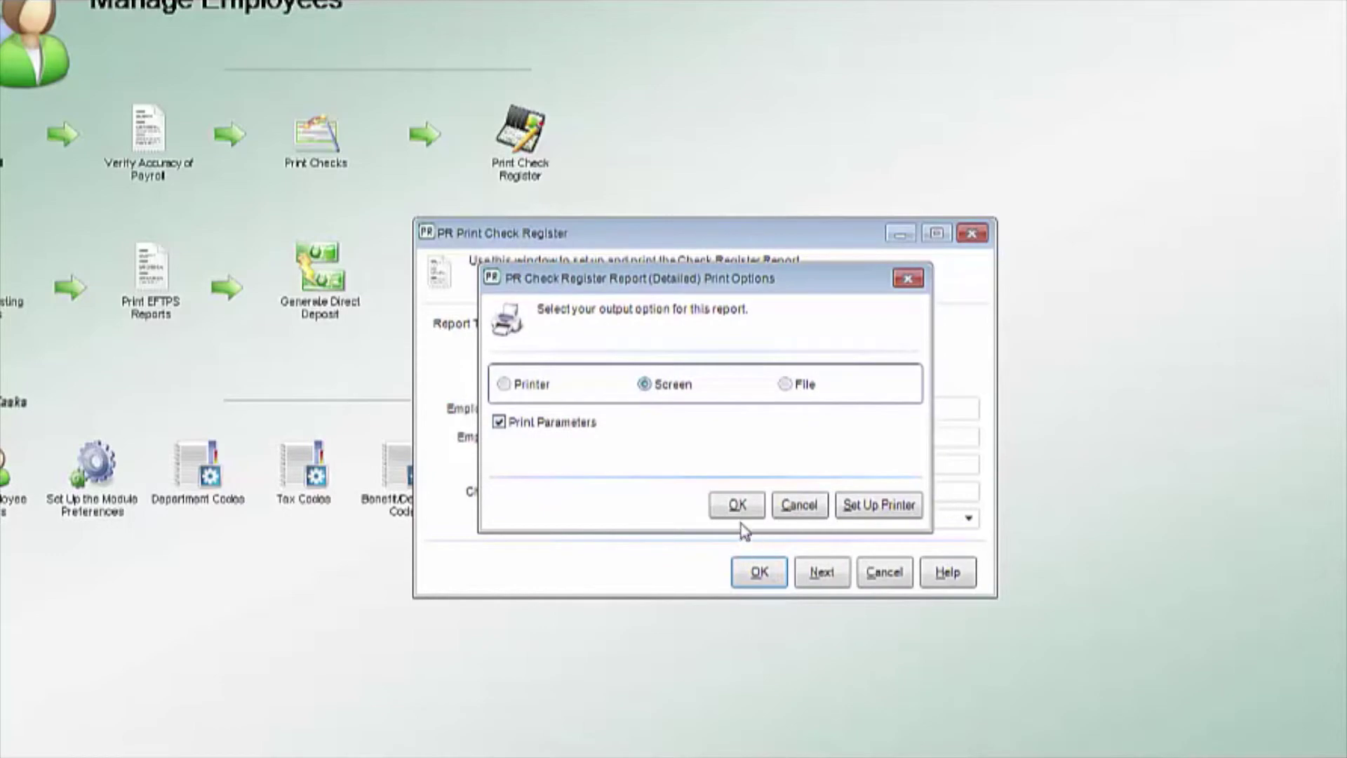
left_click(734, 511)
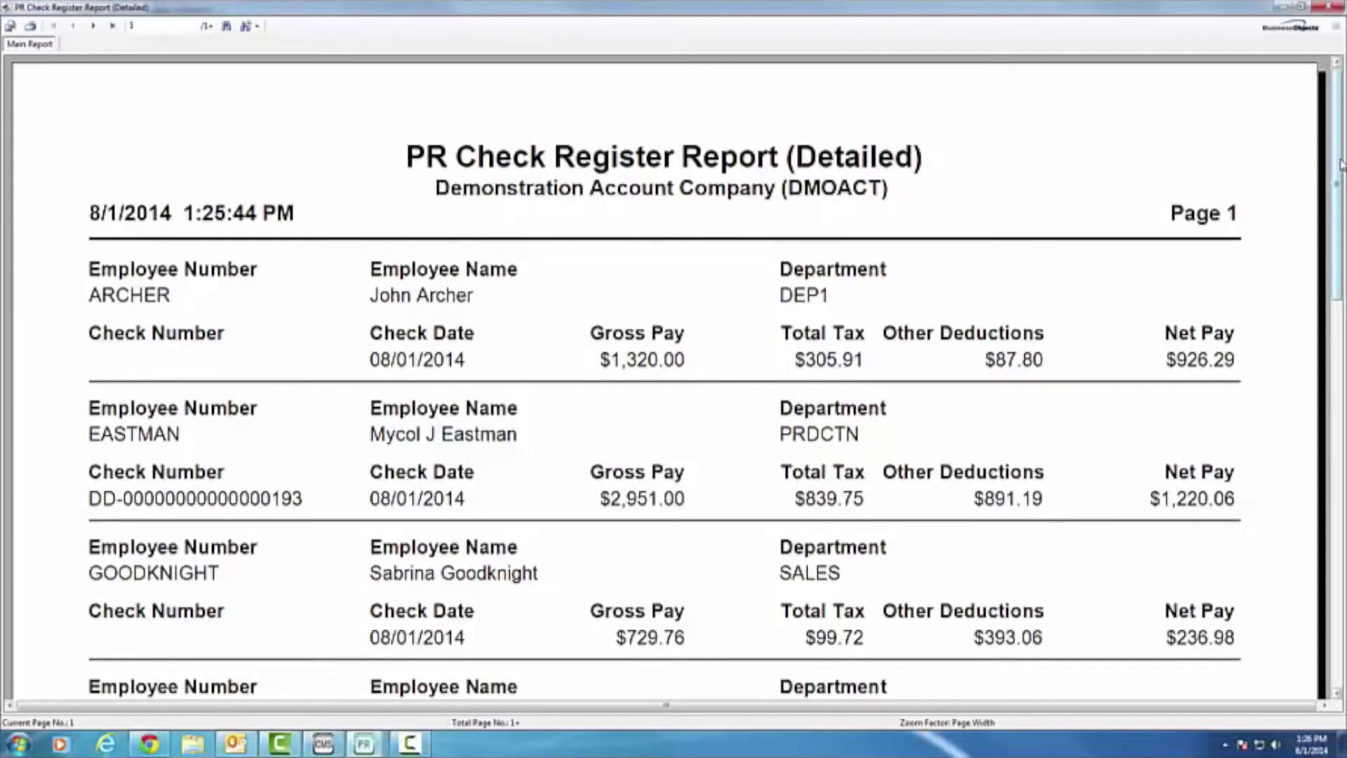
left_click_drag(1340, 165, 1333, 383)
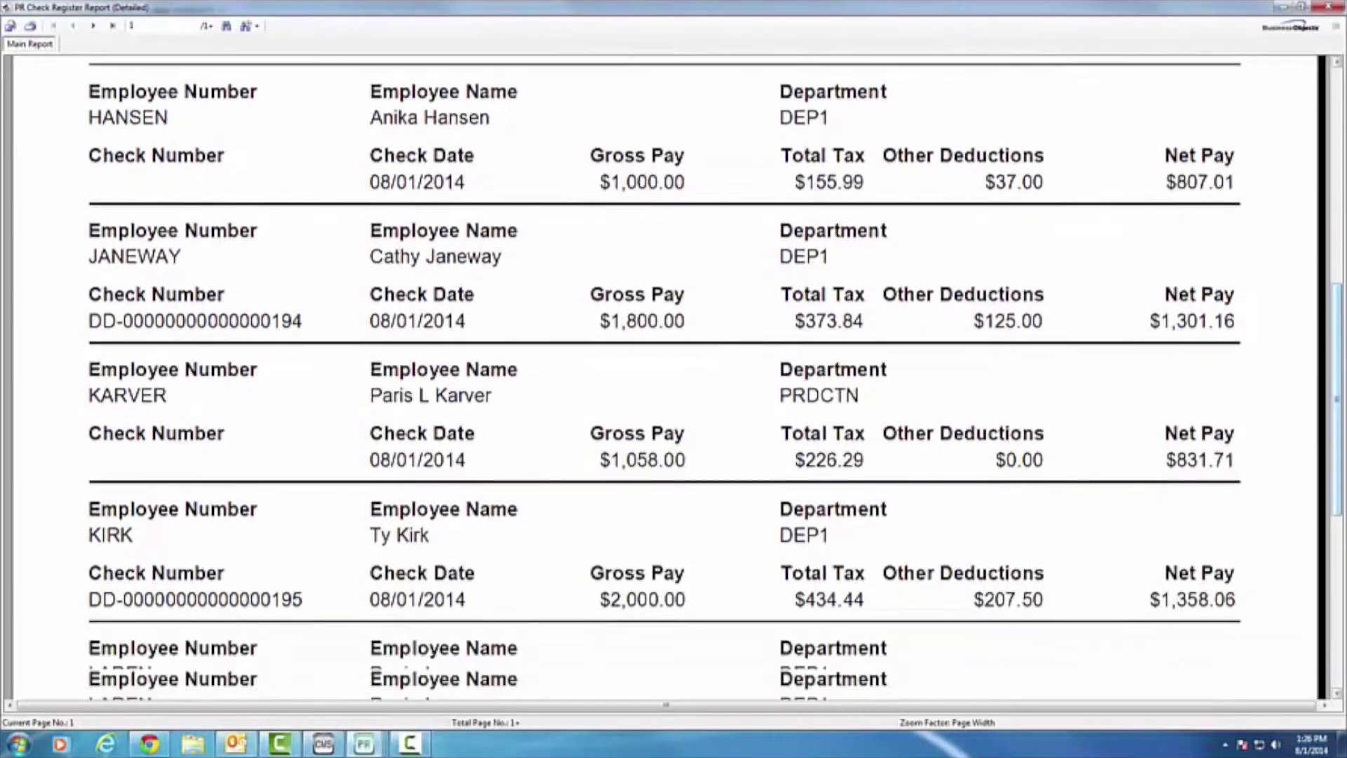
left_click(1328, 6)
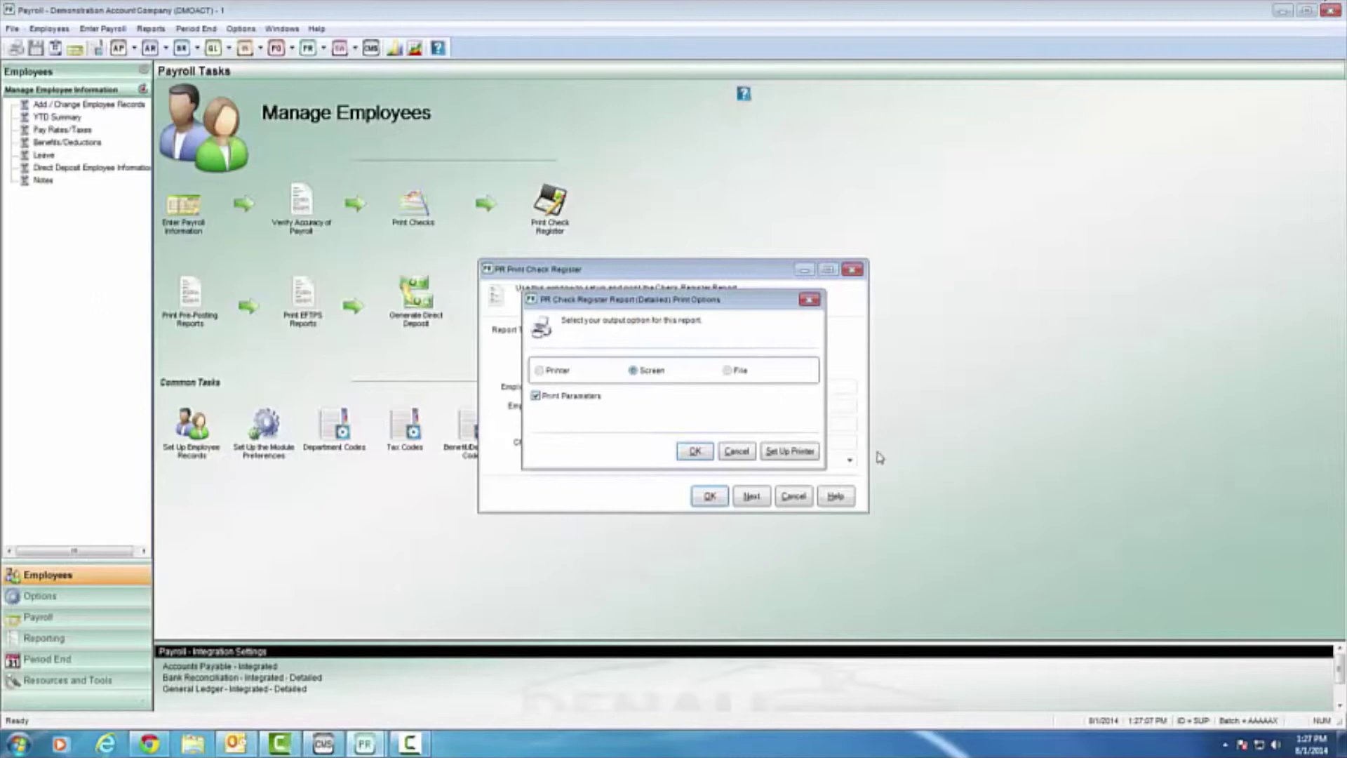
Leave the check register, output the Pre-Posting Report with all classes and page breaks included to the screen, read through it and close it.
left_click(734, 454)
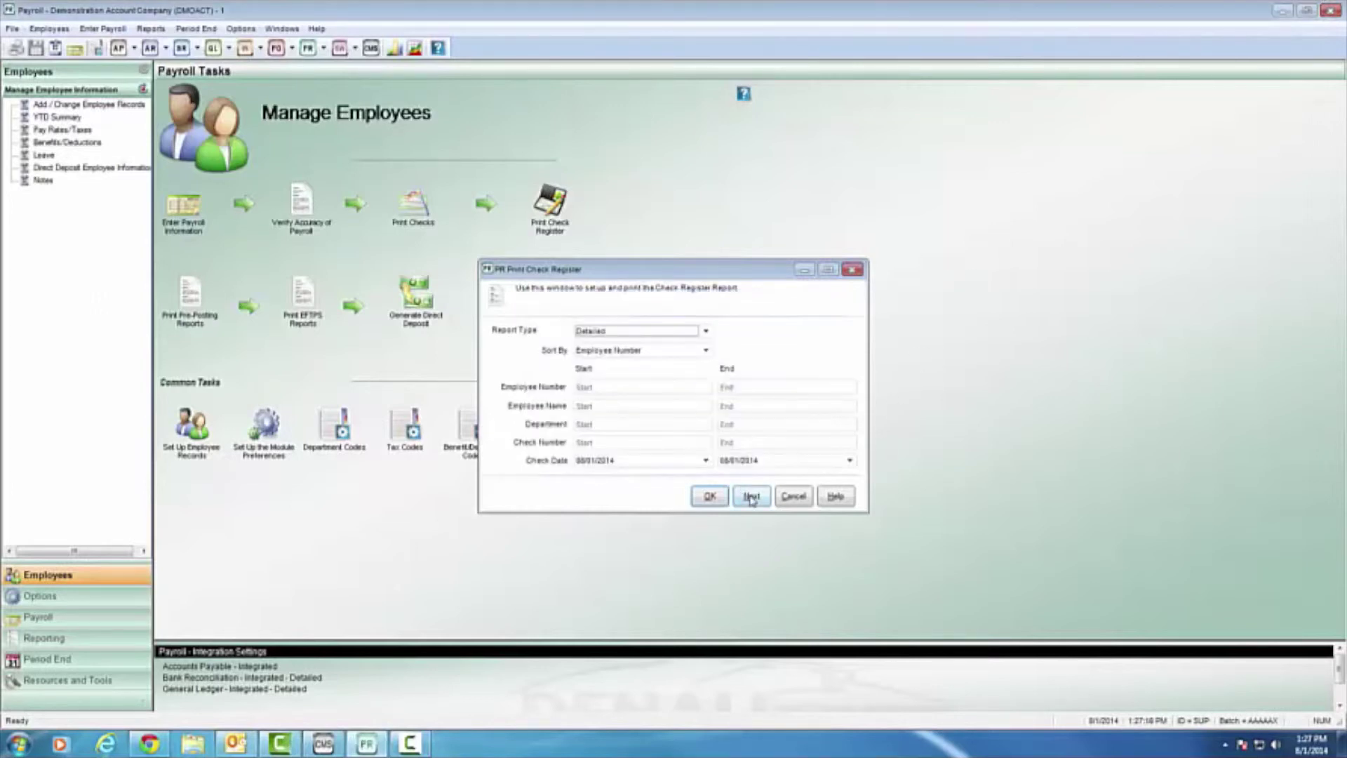
left_click(751, 497)
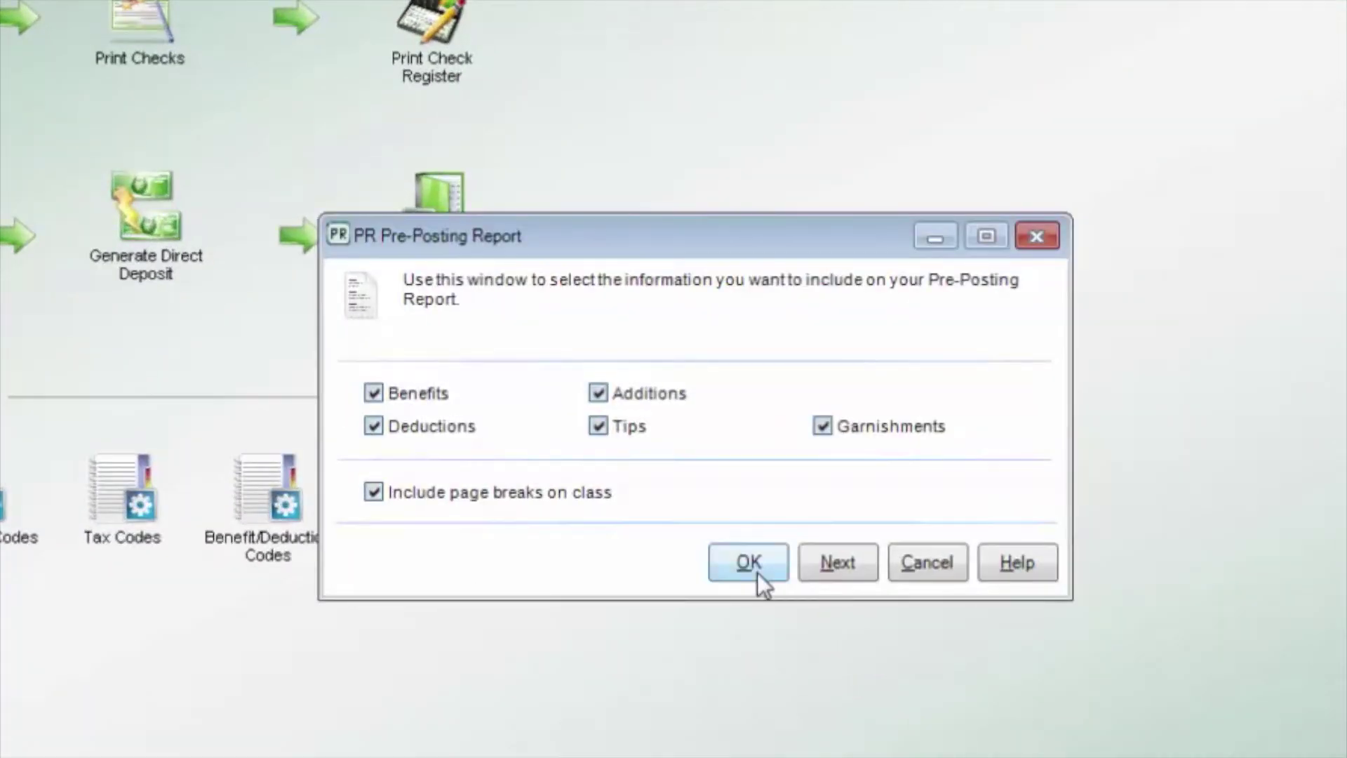
left_click(757, 572)
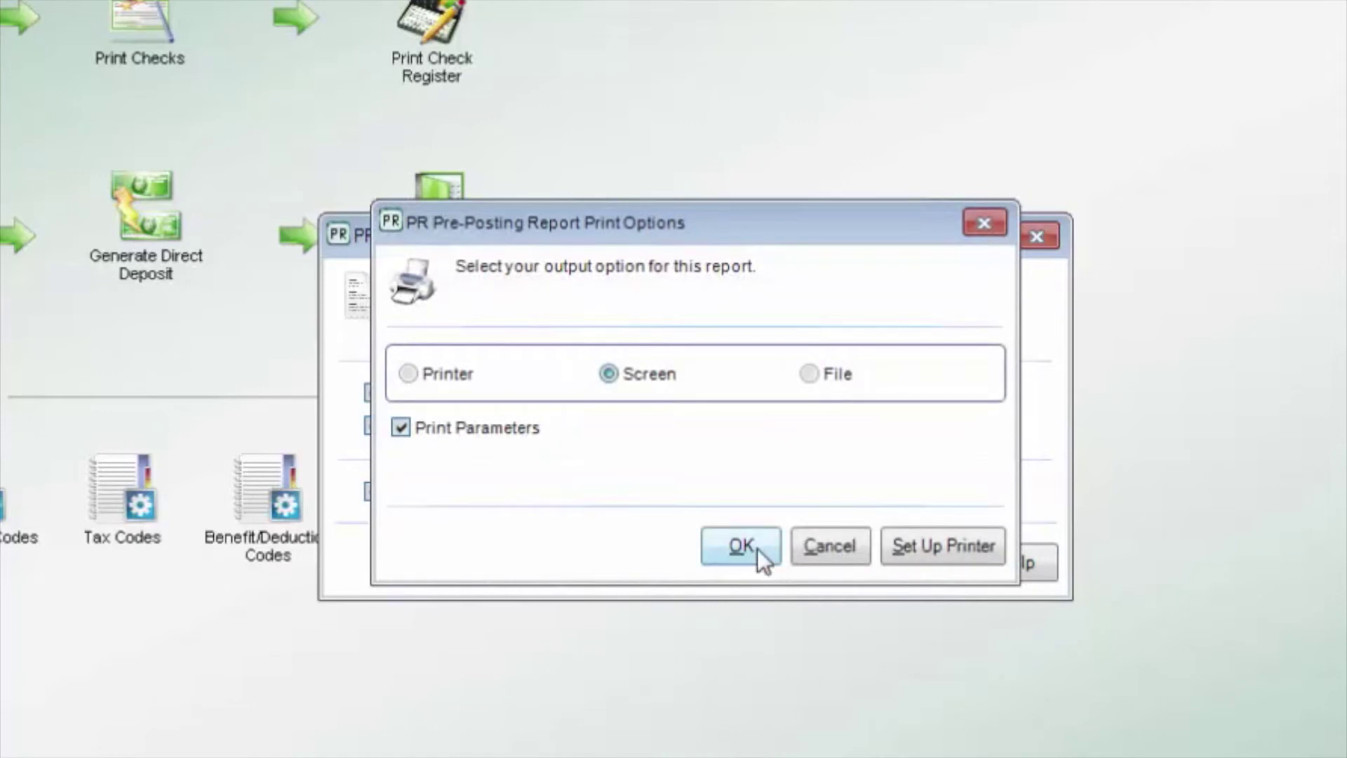
left_click(757, 548)
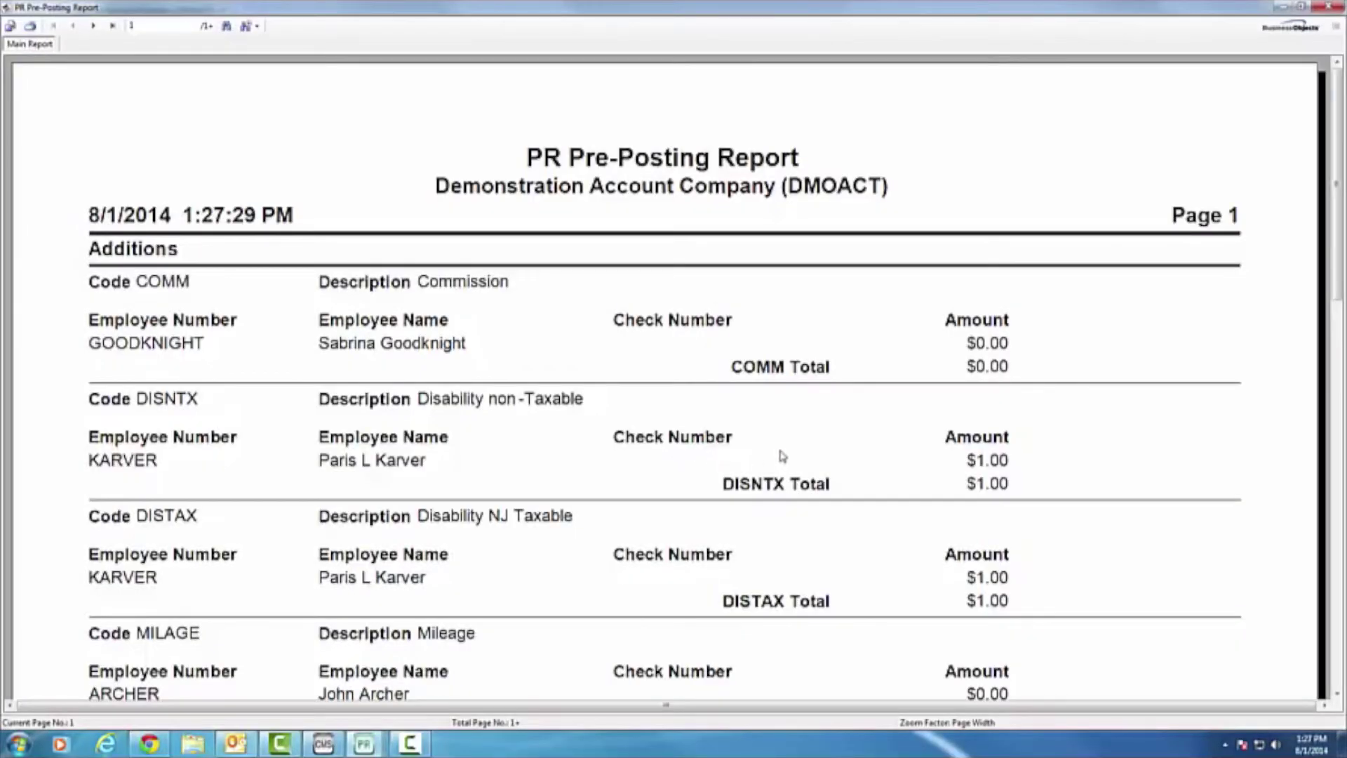
left_click_drag(1338, 133, 1337, 190)
left_click(1330, 6)
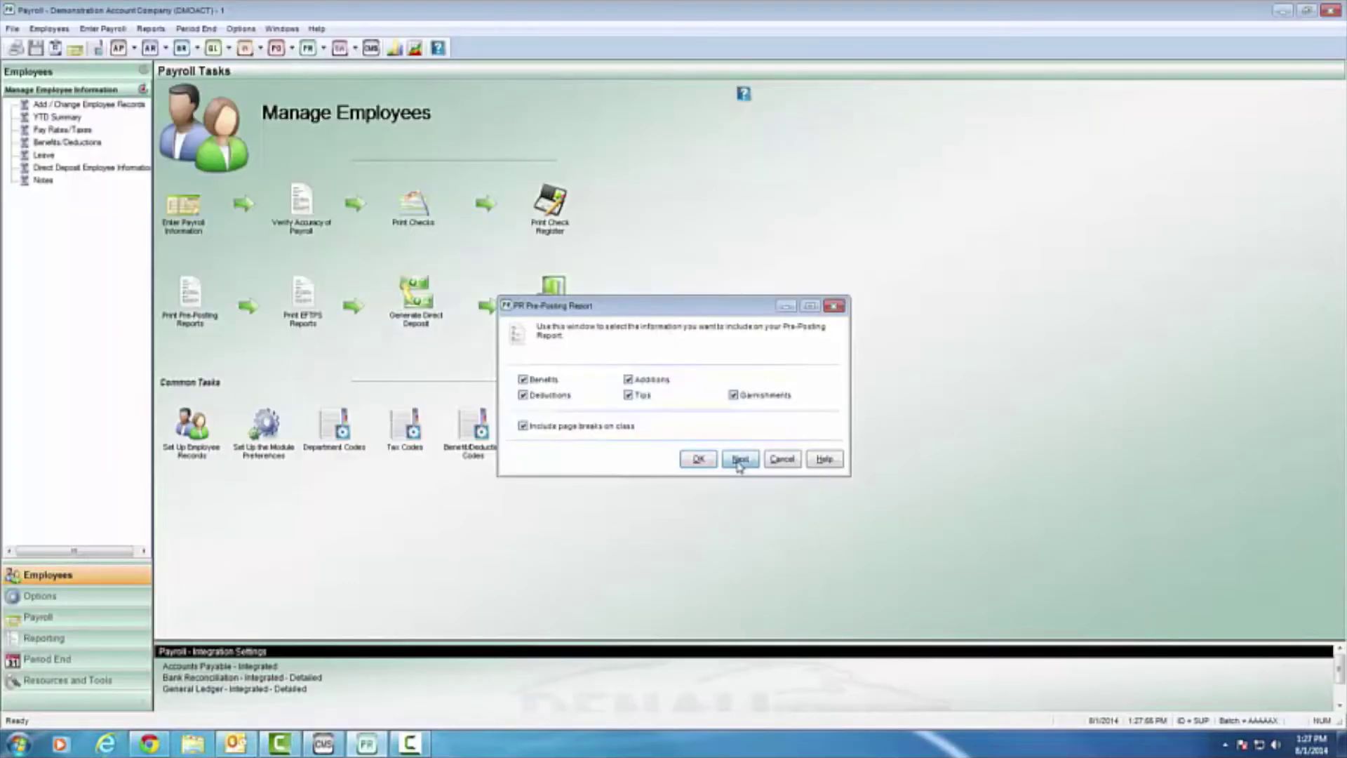
Advance to the EFTPS report, output it to the screen, read through to the report totals and close it.
left_click(737, 461)
left_click(658, 438)
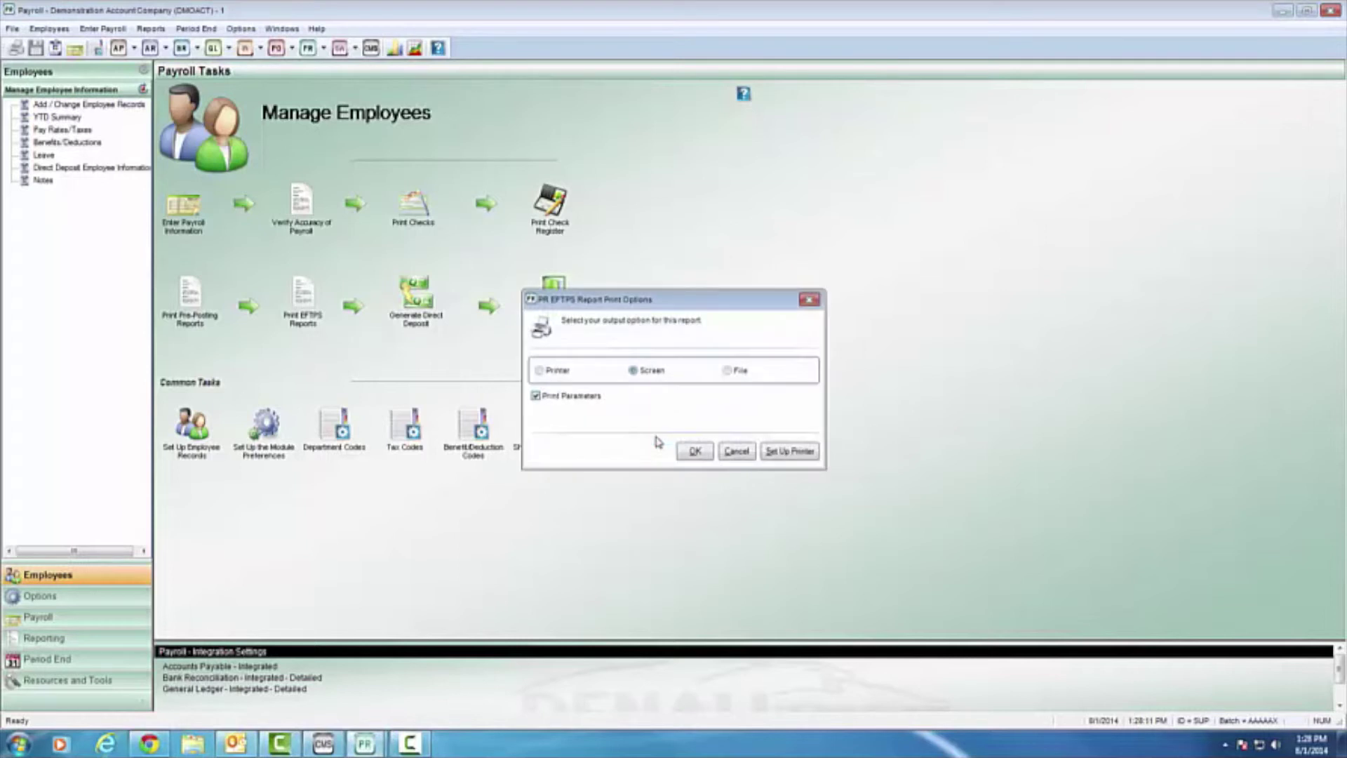
left_click(696, 453)
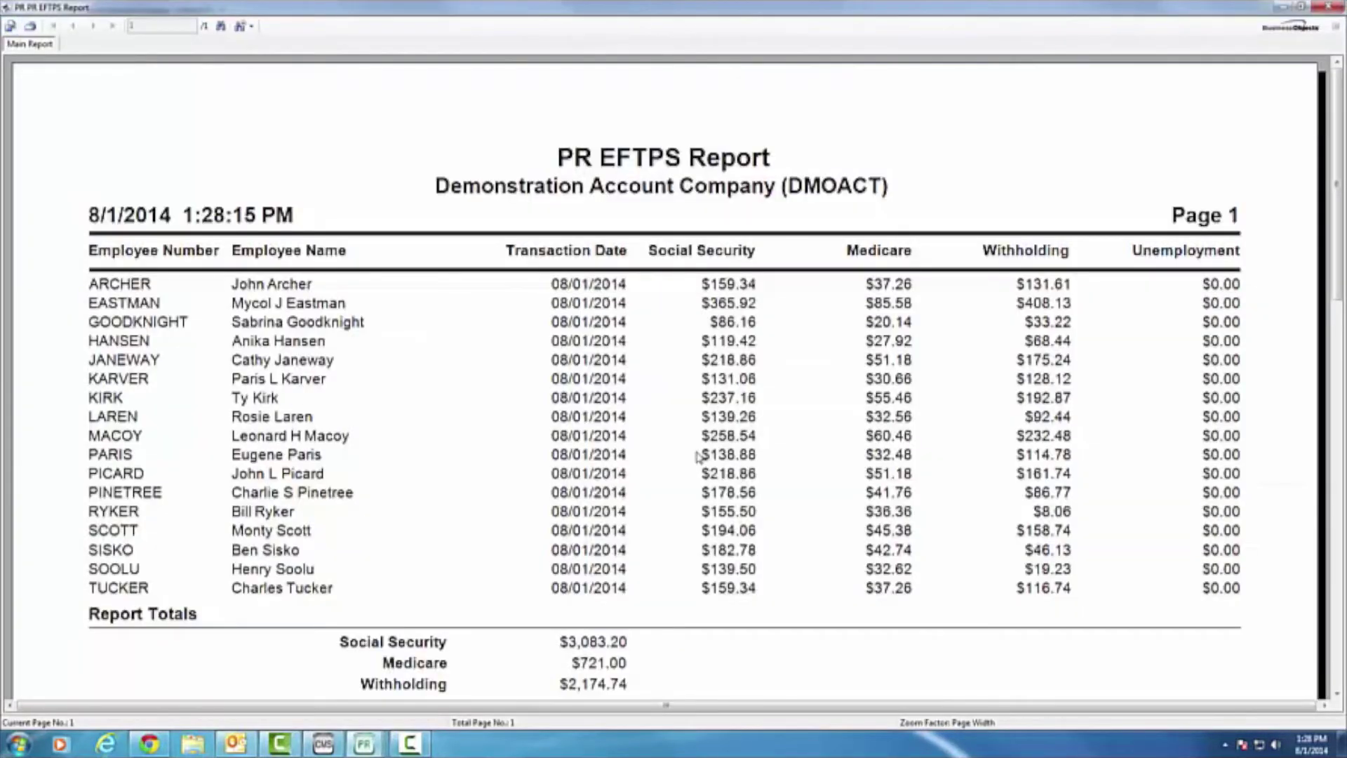
left_click_drag(1339, 116, 1335, 184)
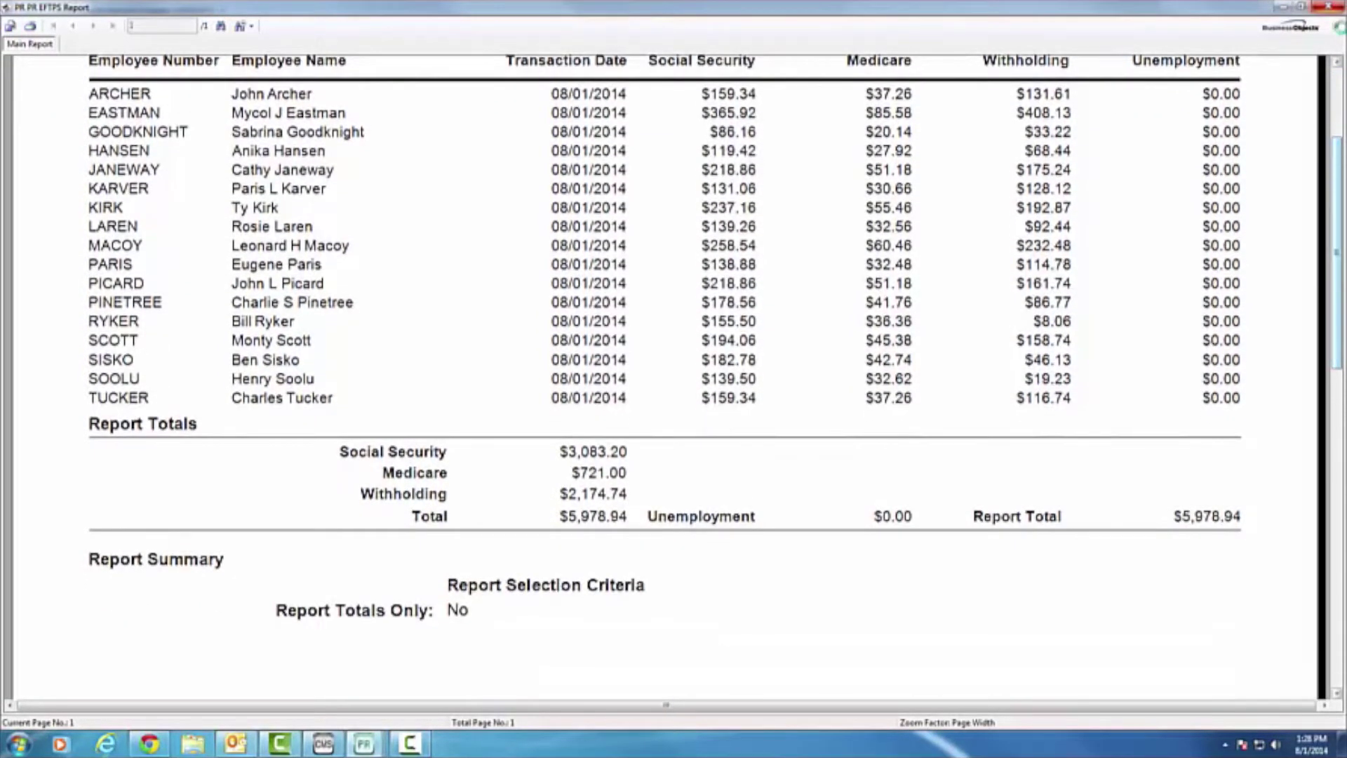
left_click(1331, 7)
Generate the direct deposit file, output the Direct Deposit Disbursement Report to the screen without page breaks by employee, and close it after reading.
left_click(702, 435)
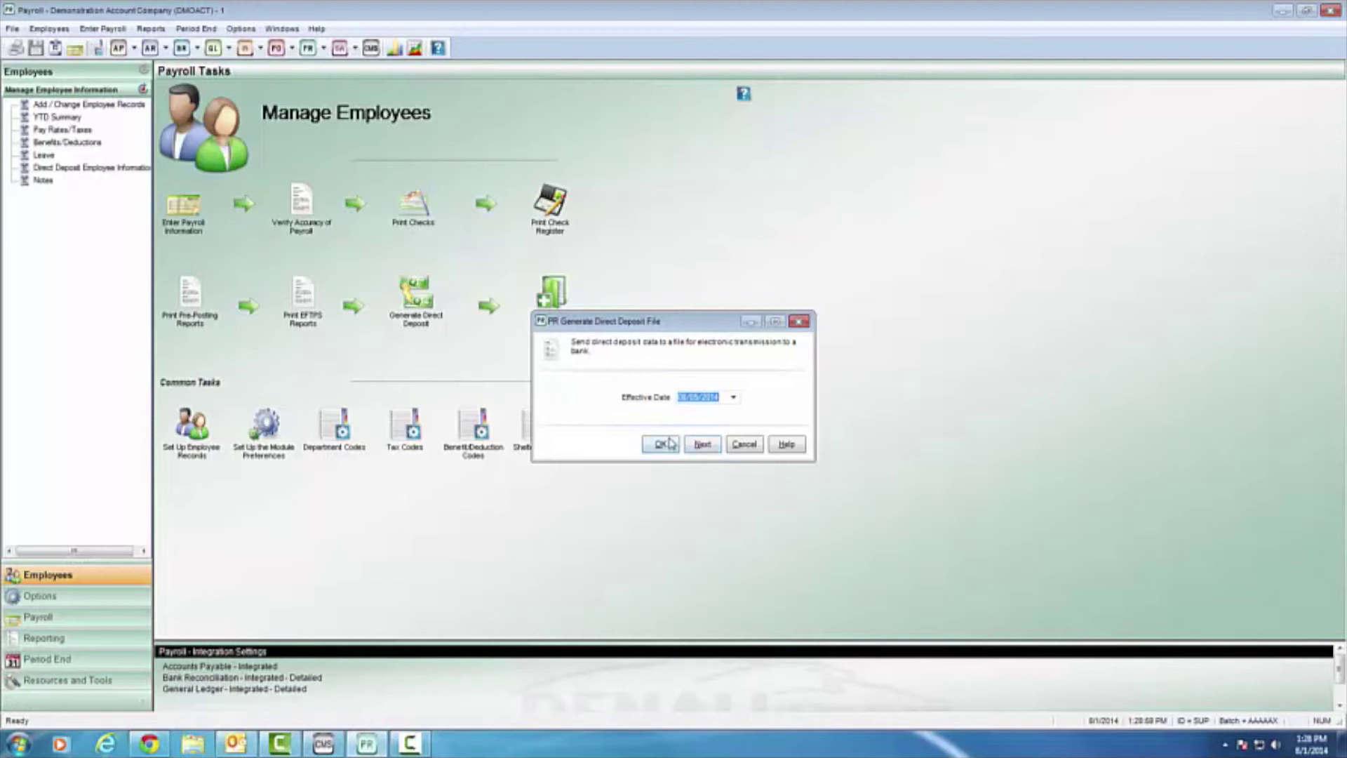
left_click(661, 445)
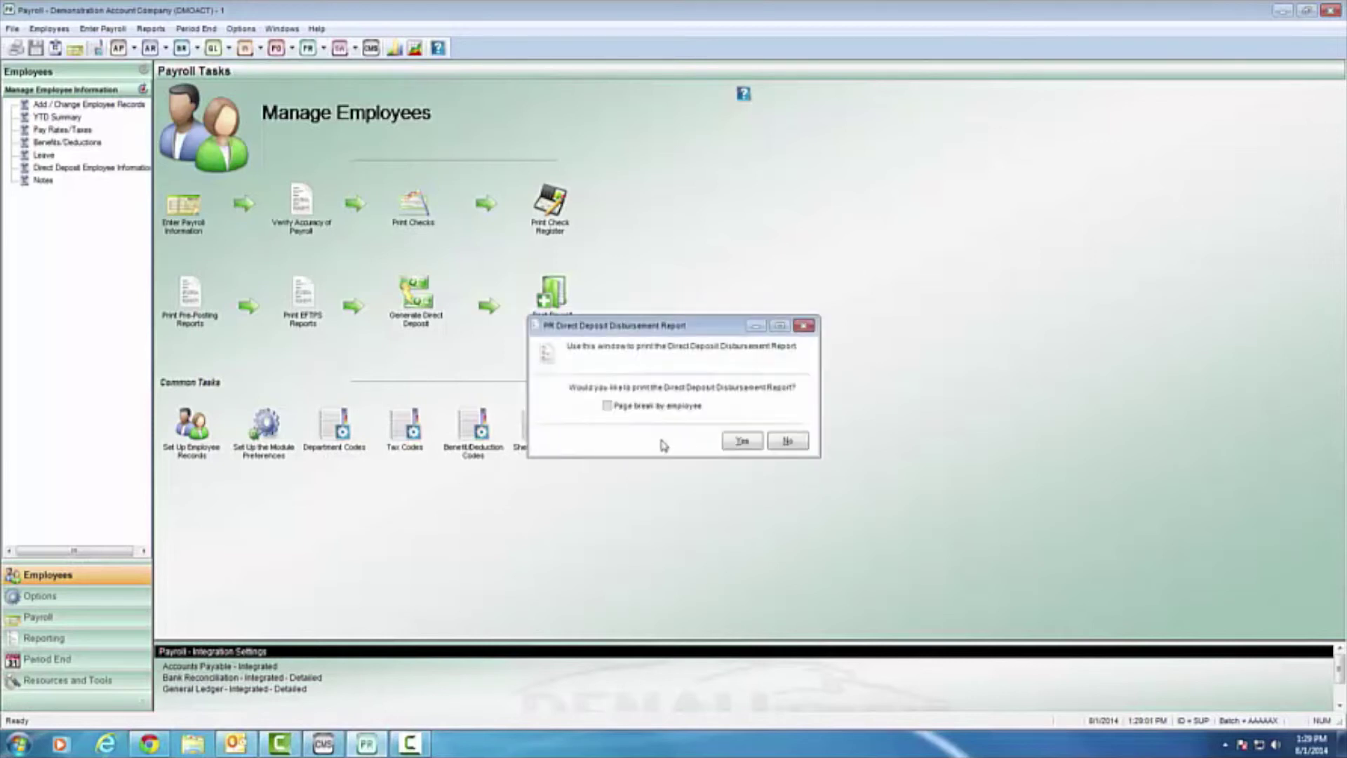
left_click(732, 442)
left_click(695, 453)
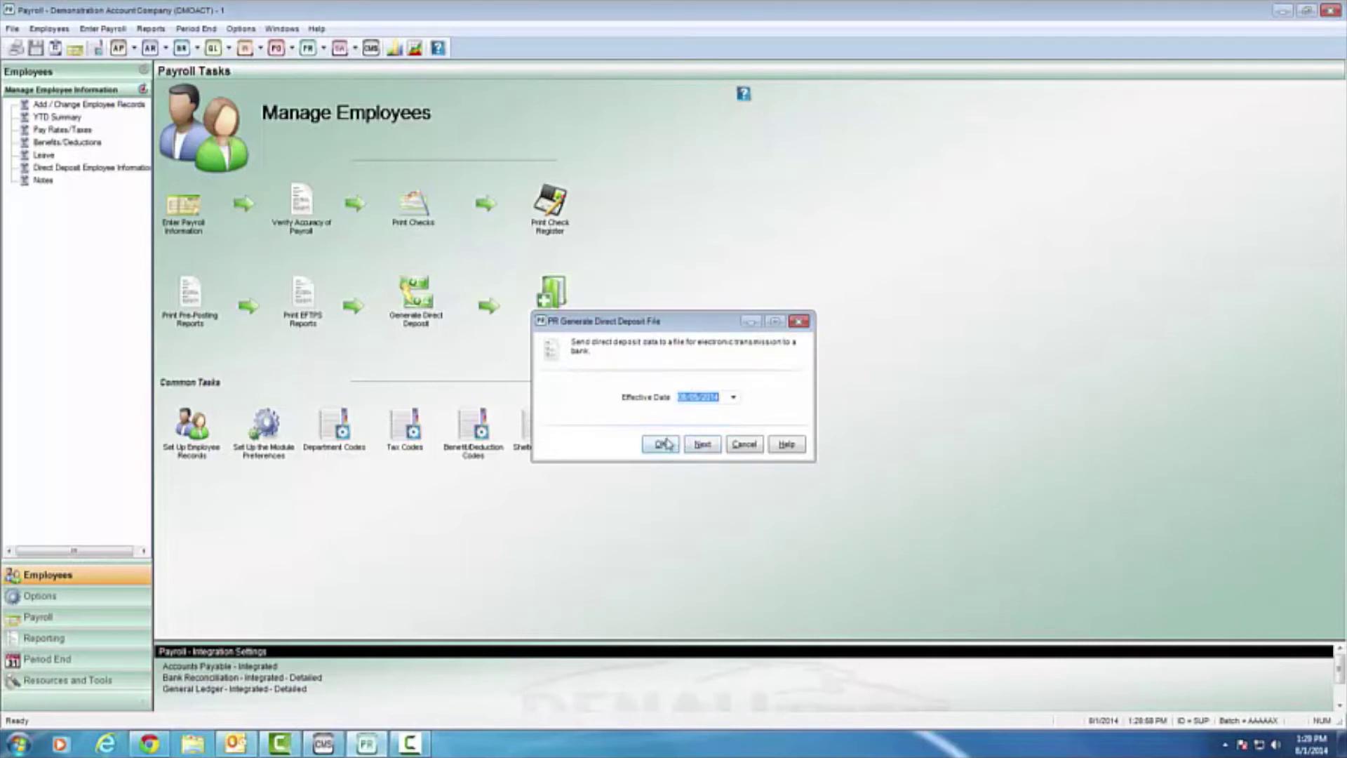
left_click(661, 444)
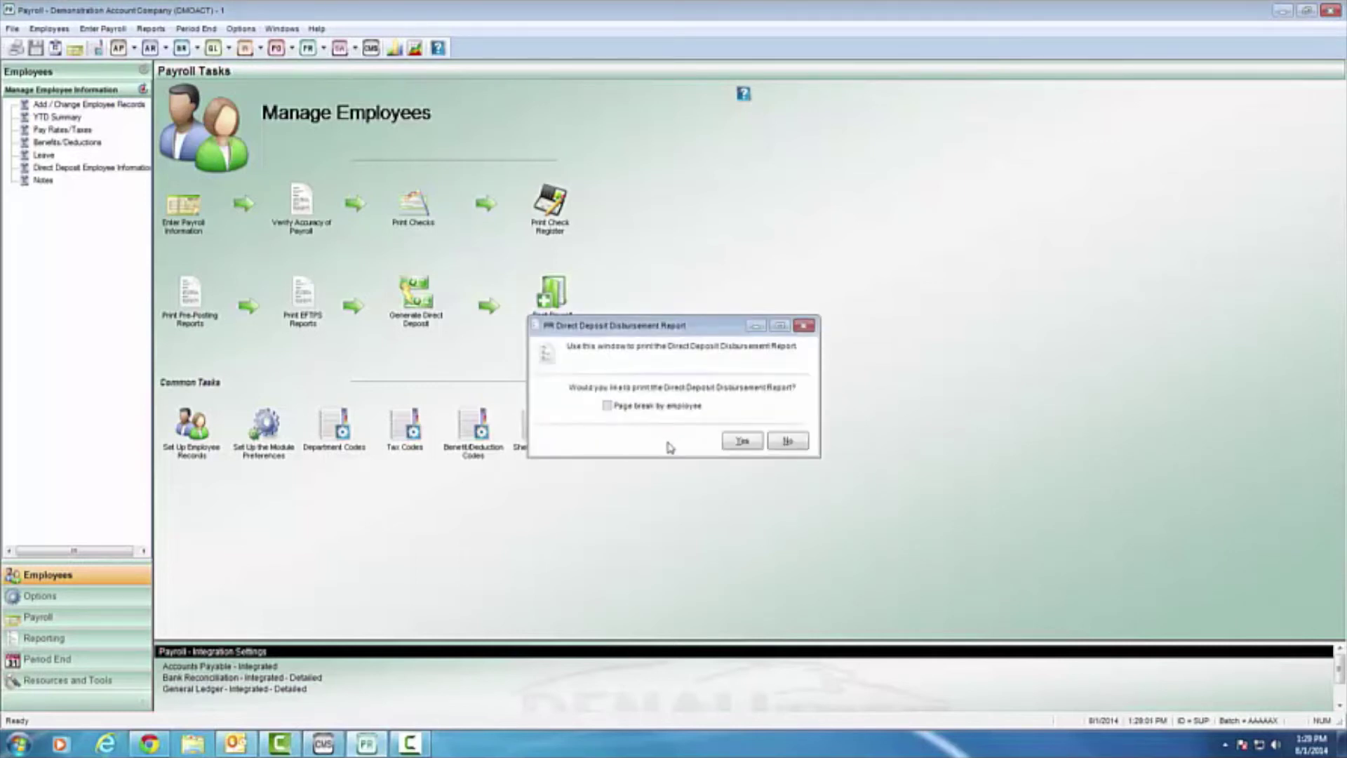
left_click(732, 445)
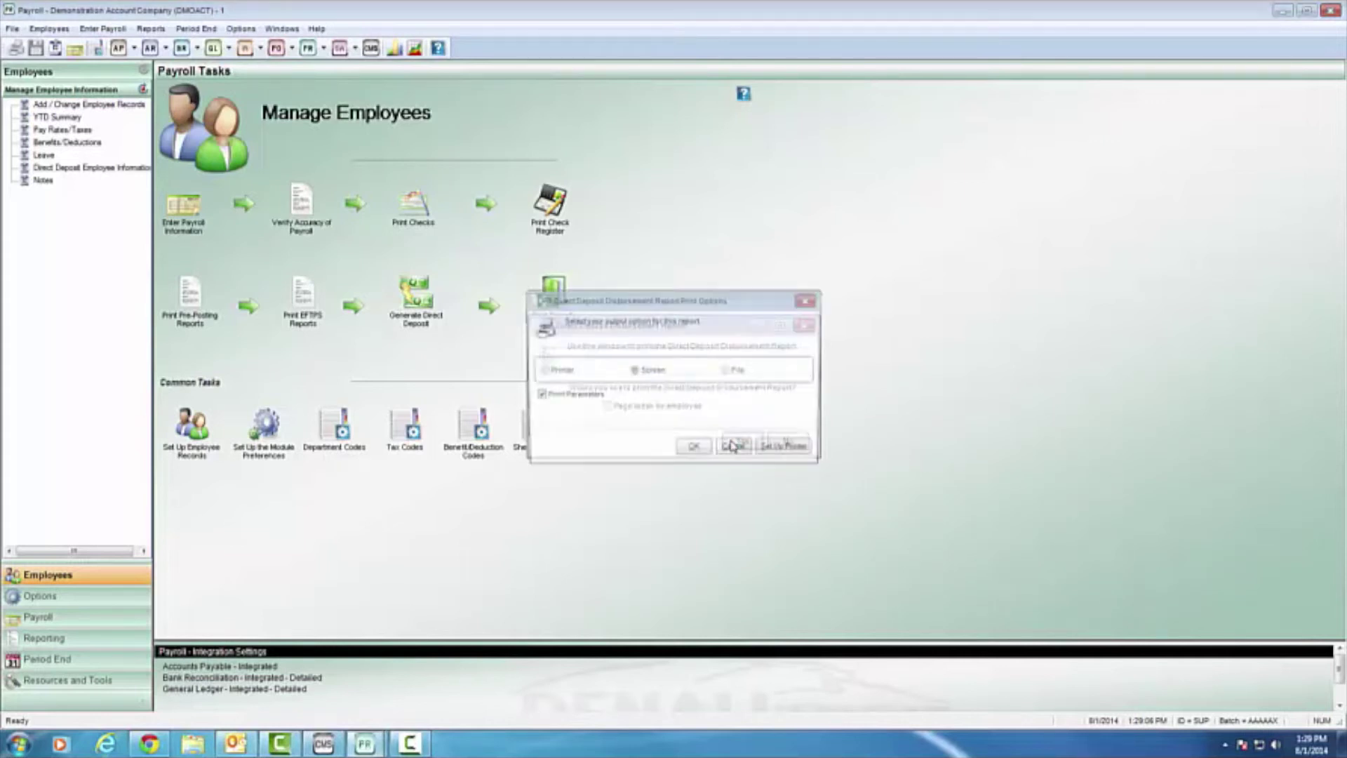
left_click(696, 452)
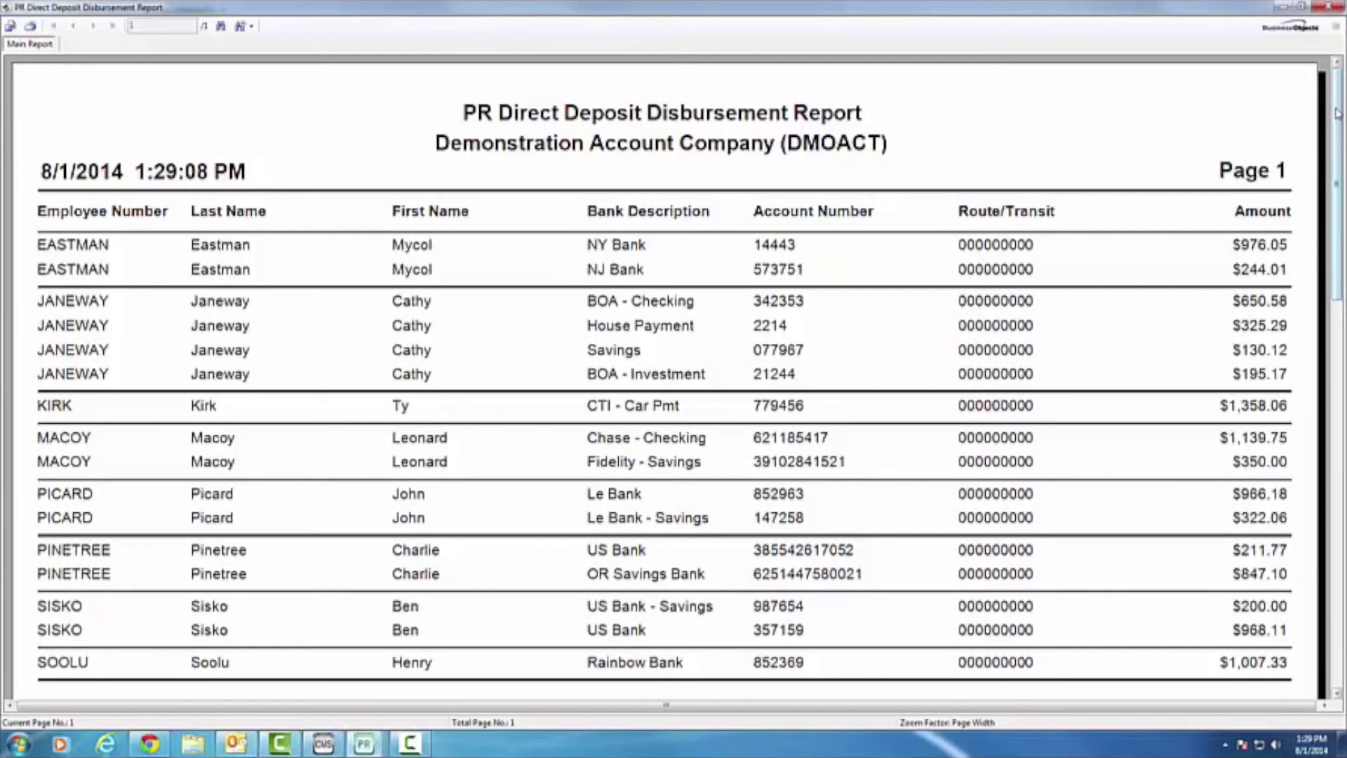
left_click(1328, 8)
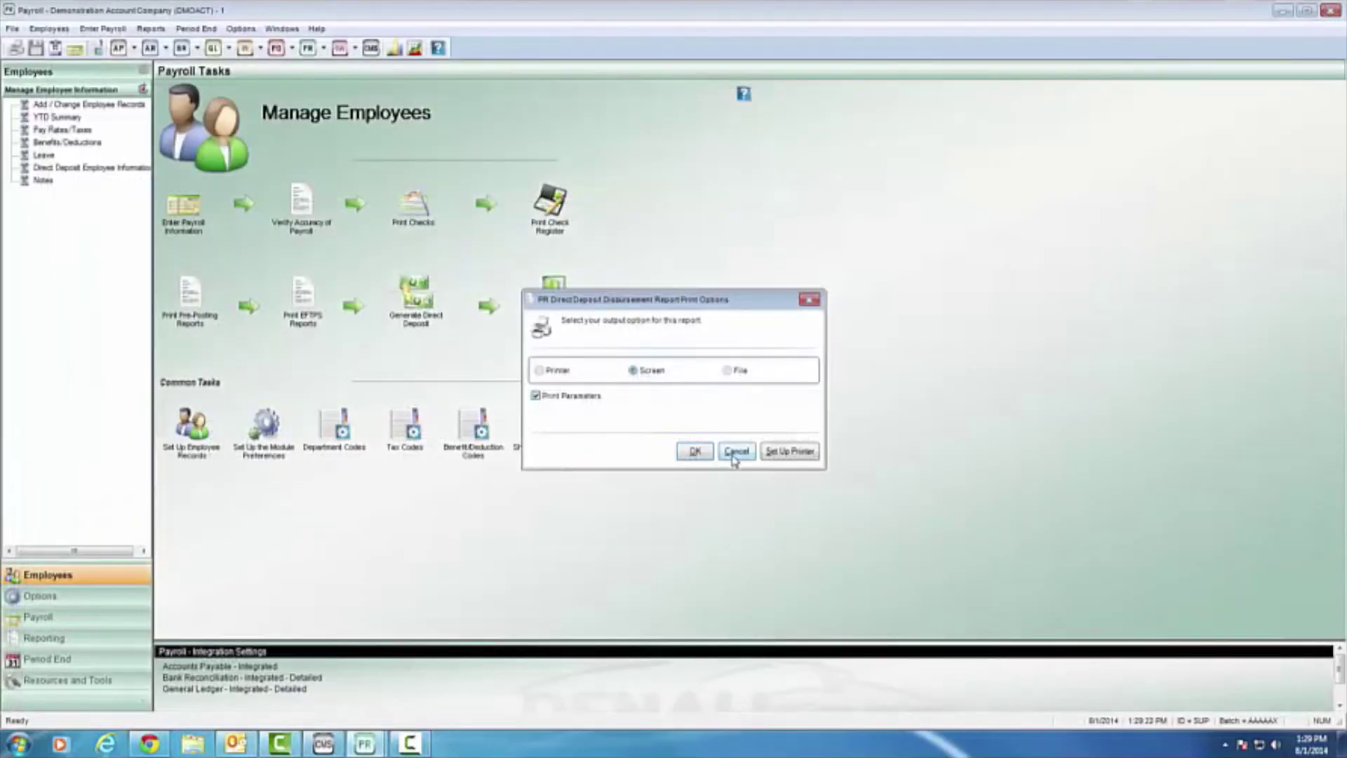
Leave the disbursement report's output options and post the payroll transactions, skipping the posting error printout.
left_click(735, 452)
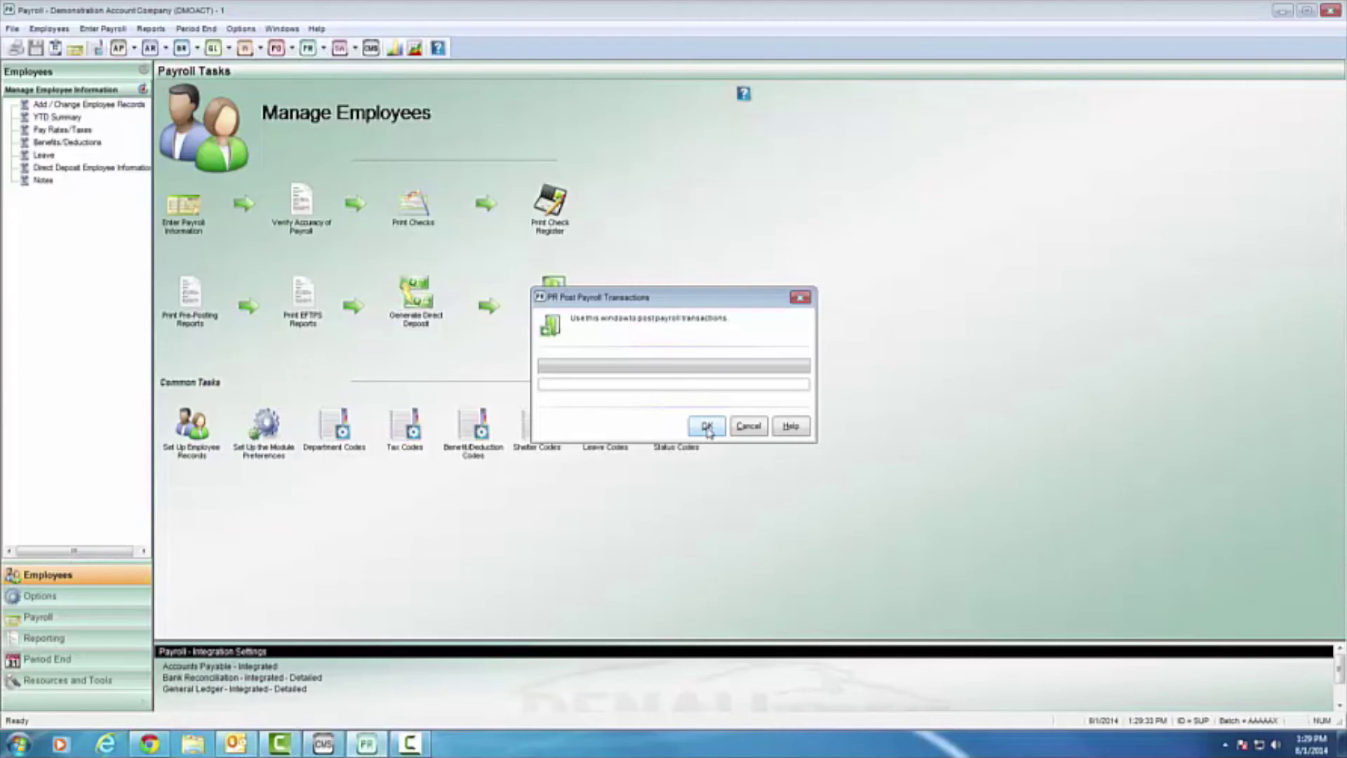
left_click(706, 427)
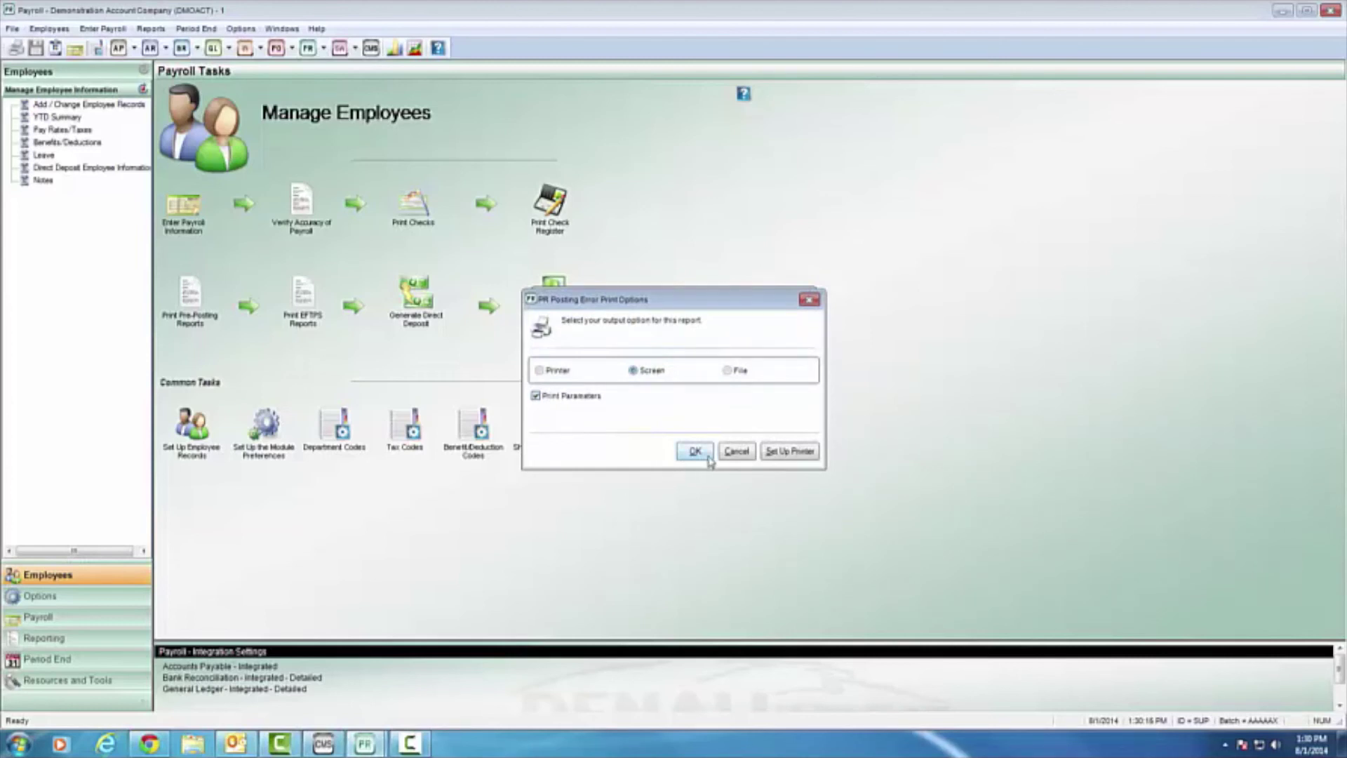
left_click(735, 451)
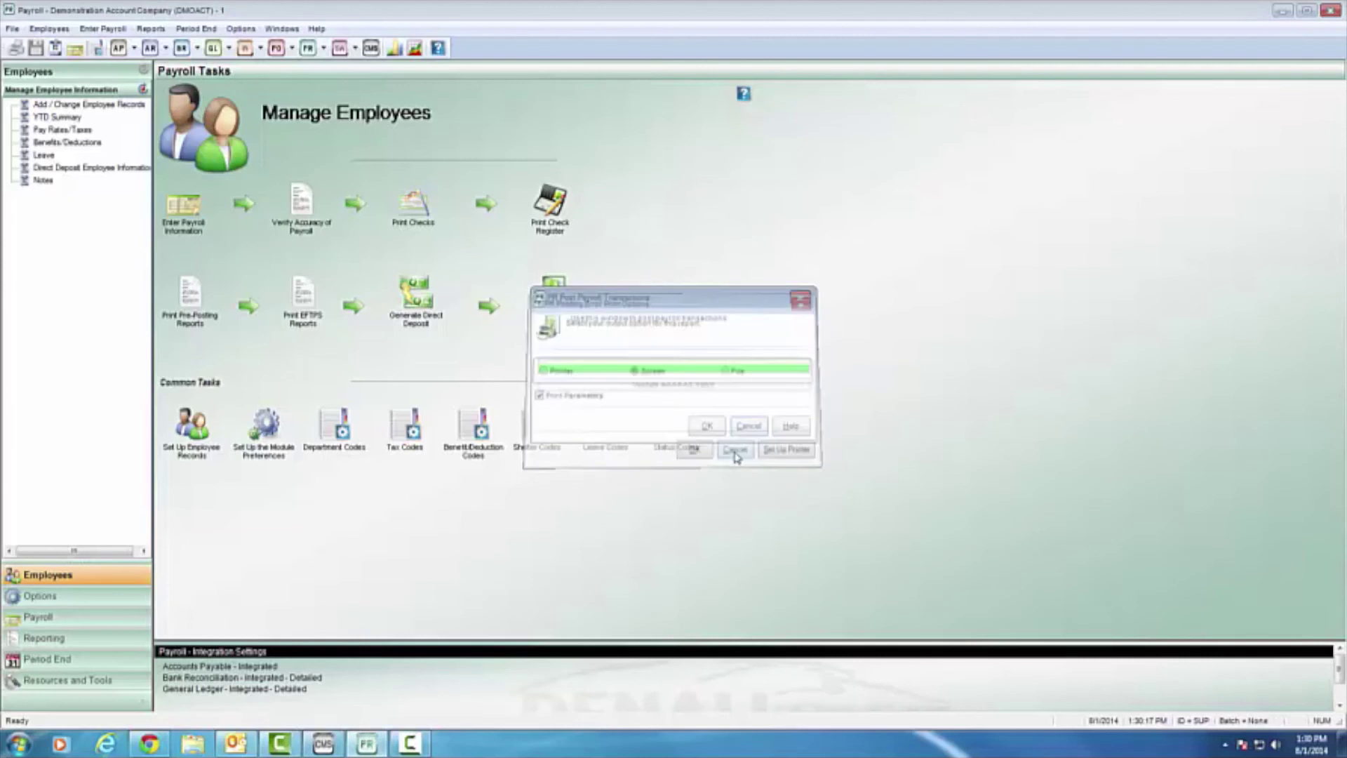